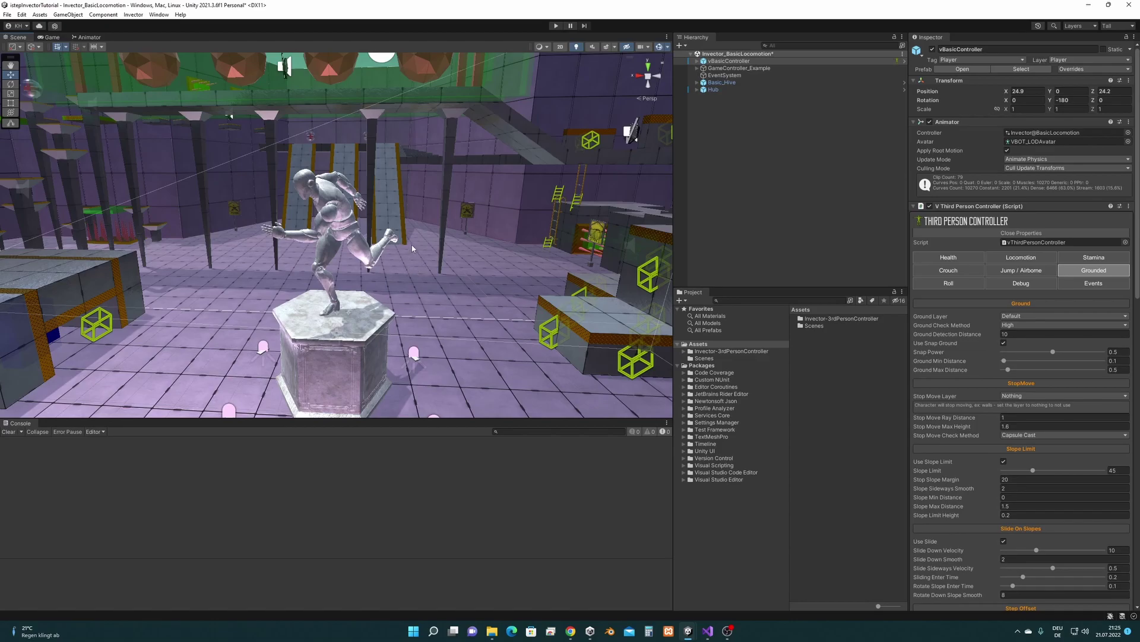
Step: Import all files of the iStep asset from the Package Manager into the project and close the Package Manager
left_click(743, 351)
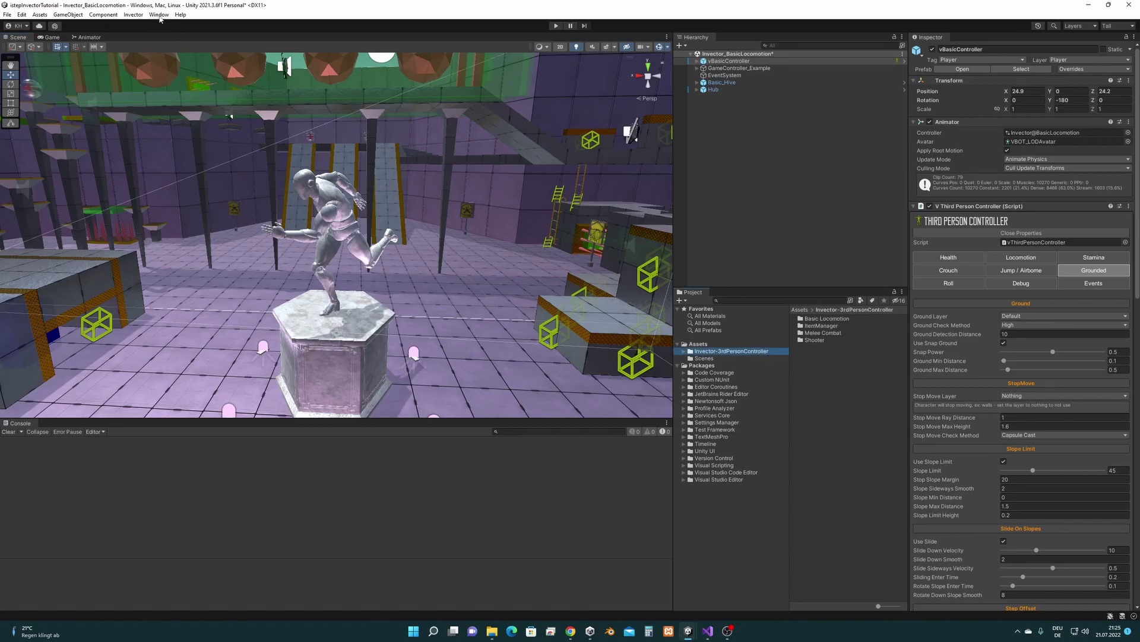
left_click(134, 14)
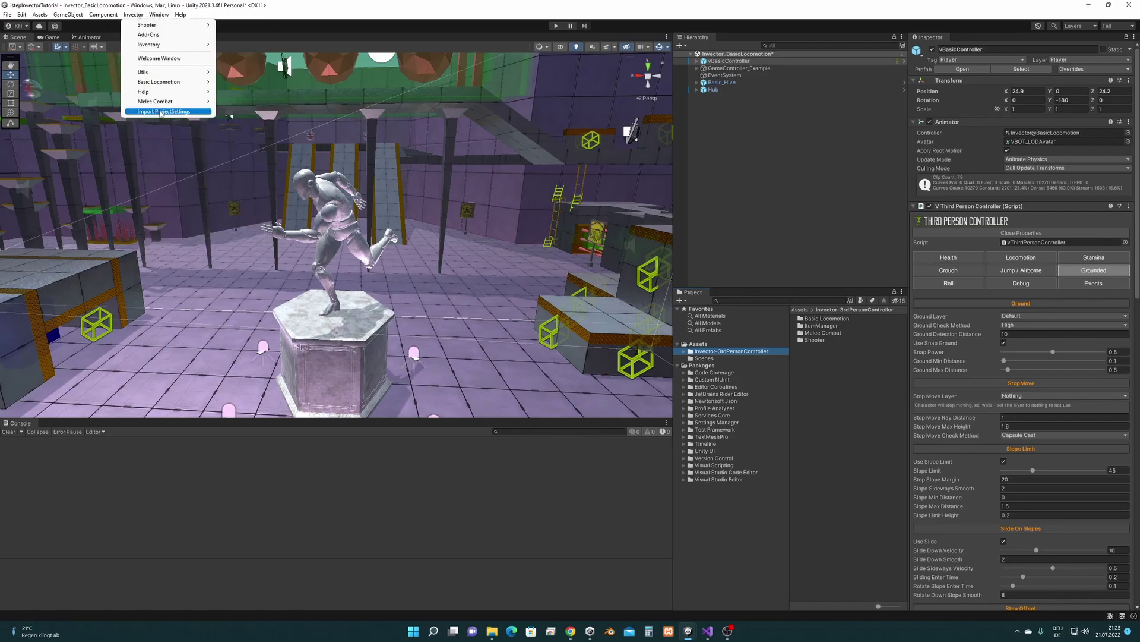
mouse_move(159, 14)
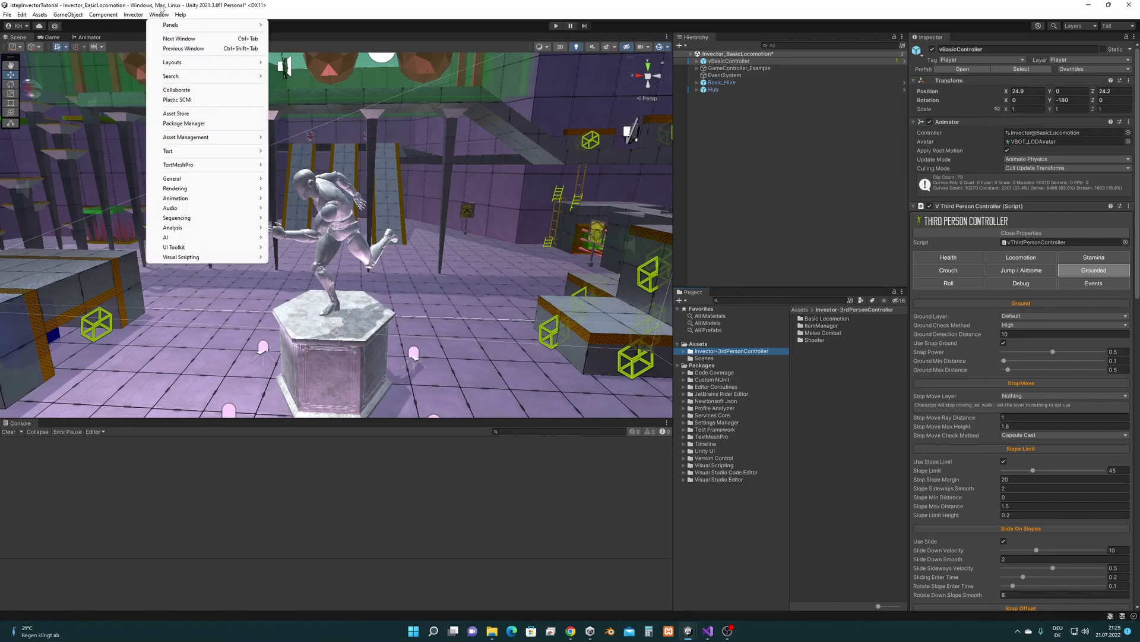
left_click(213, 123)
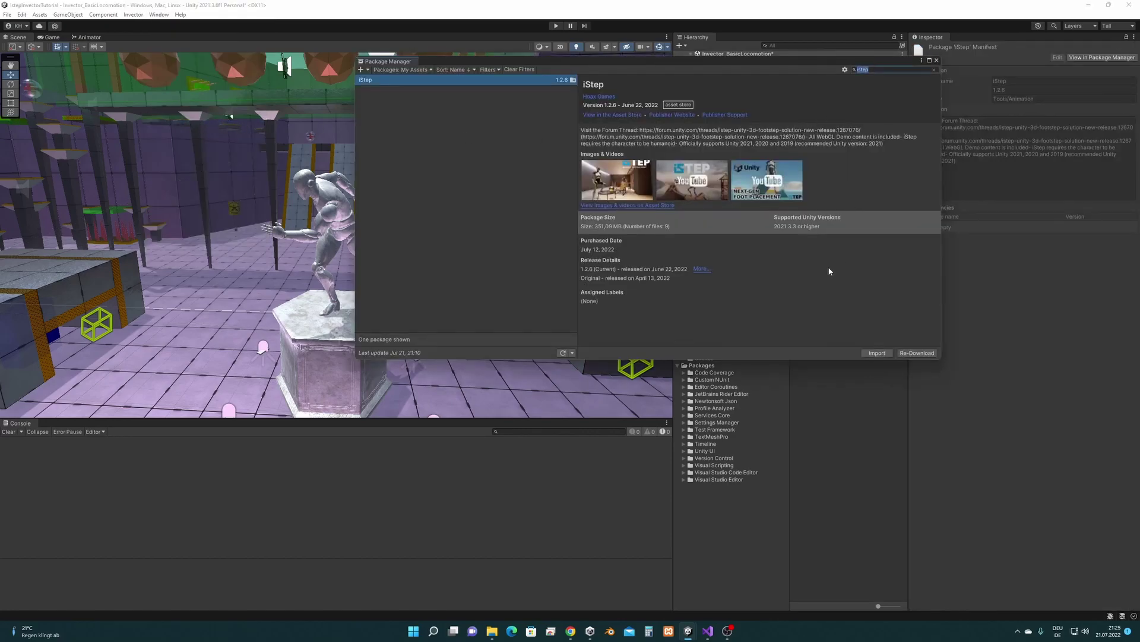
left_click(415, 80)
left_click(877, 353)
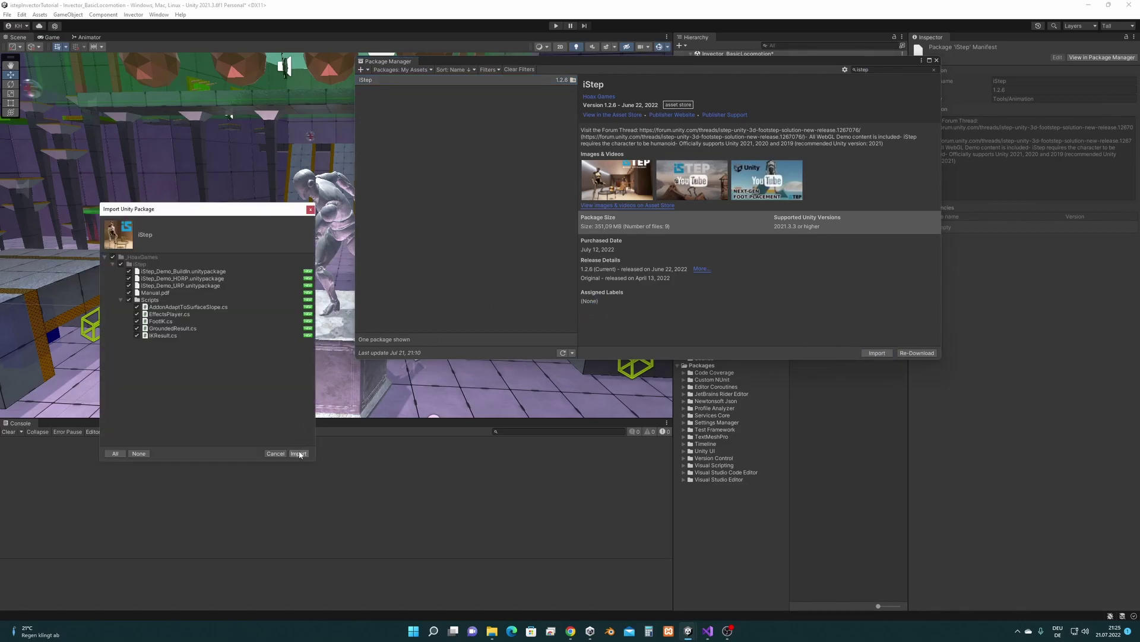
left_click(298, 454)
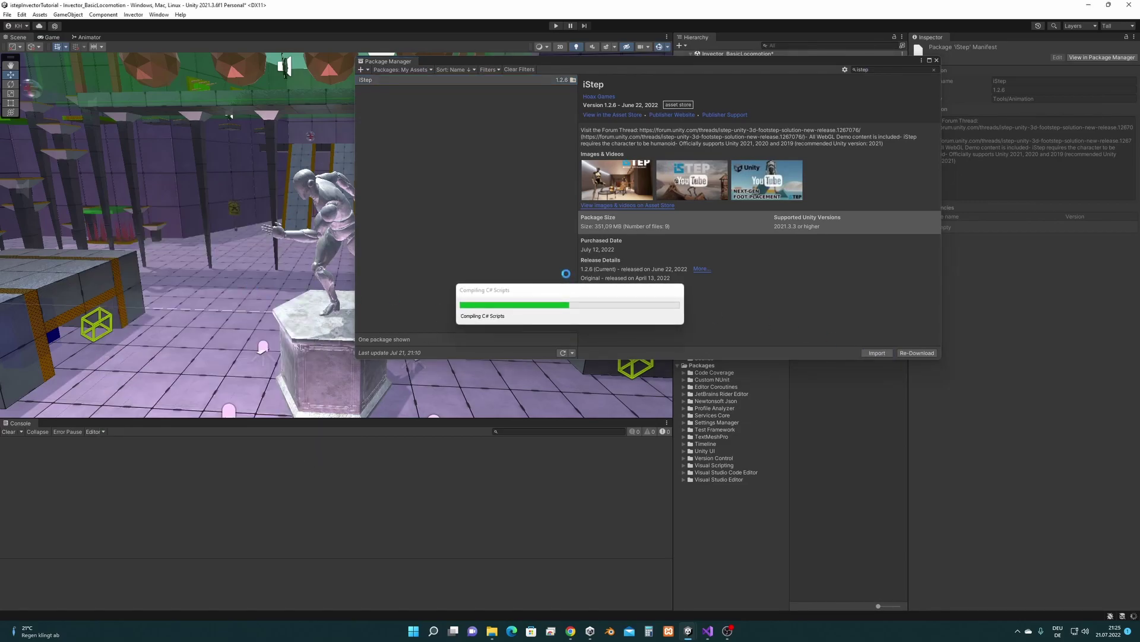
left_click(937, 61)
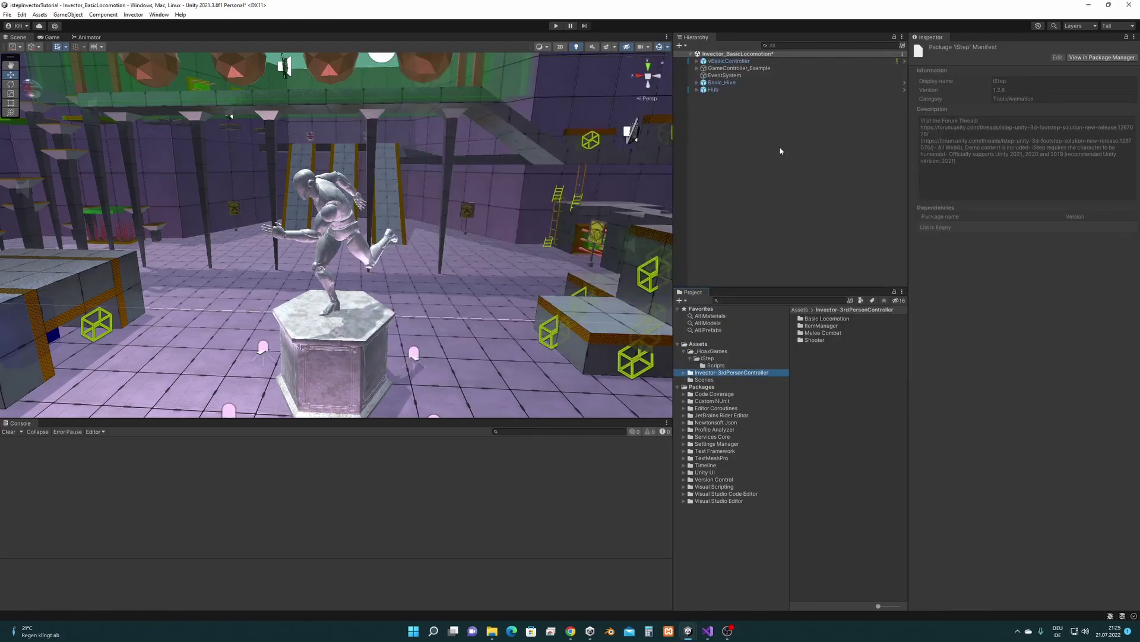
Step: Add a Foot IK component to the vBasicController object
left_click(763, 61)
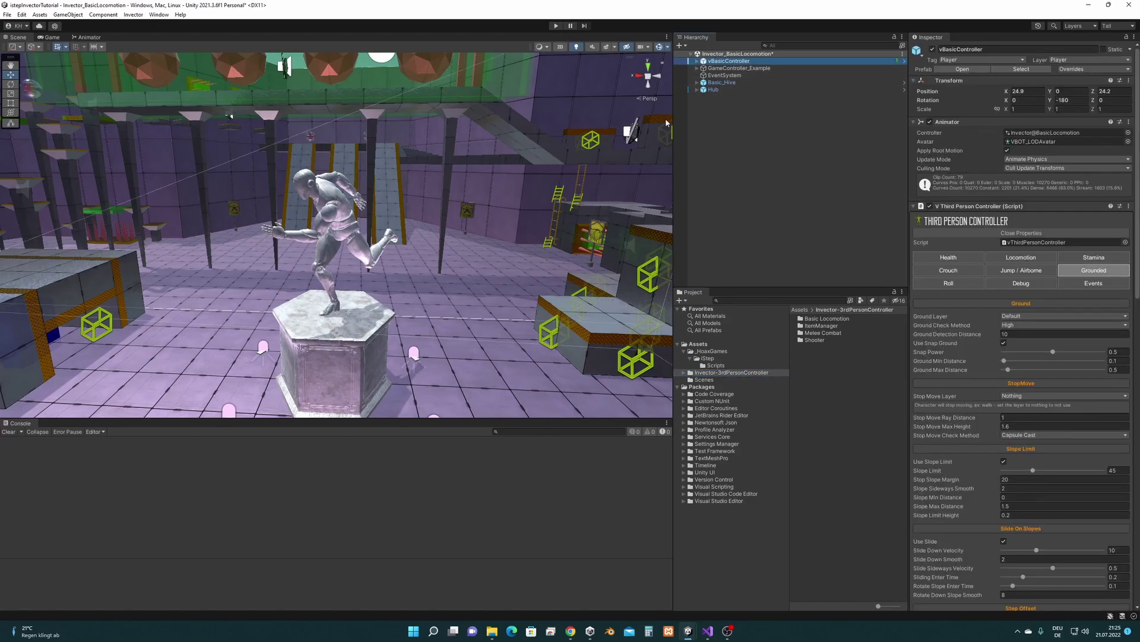
middle_click_drag(460, 233, 424, 223)
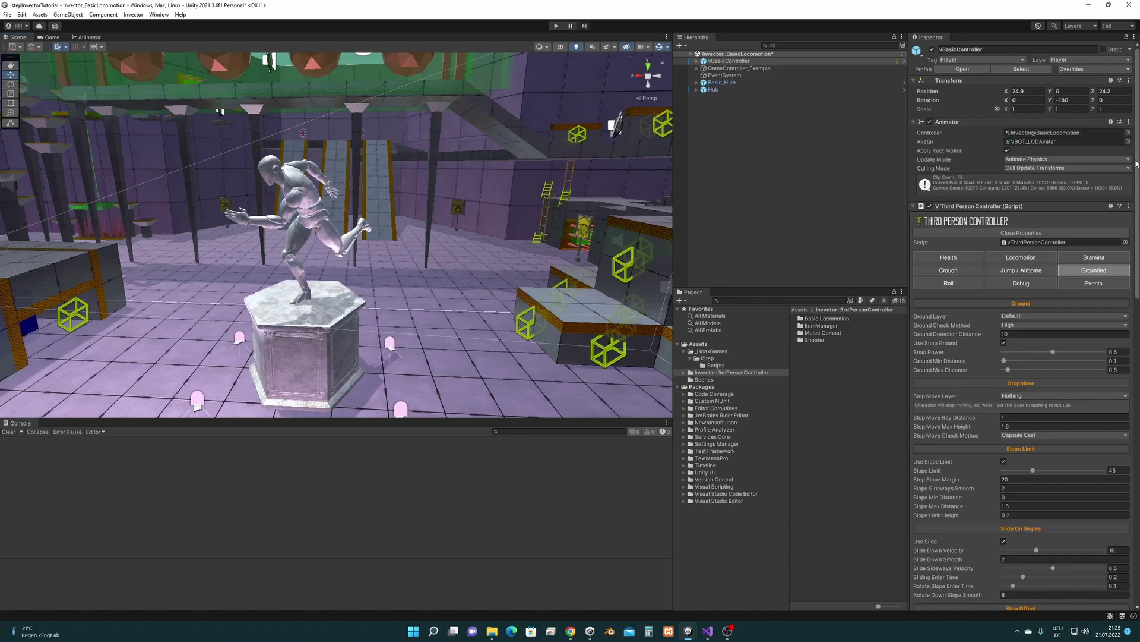
left_click_drag(1137, 163, 1136, 475)
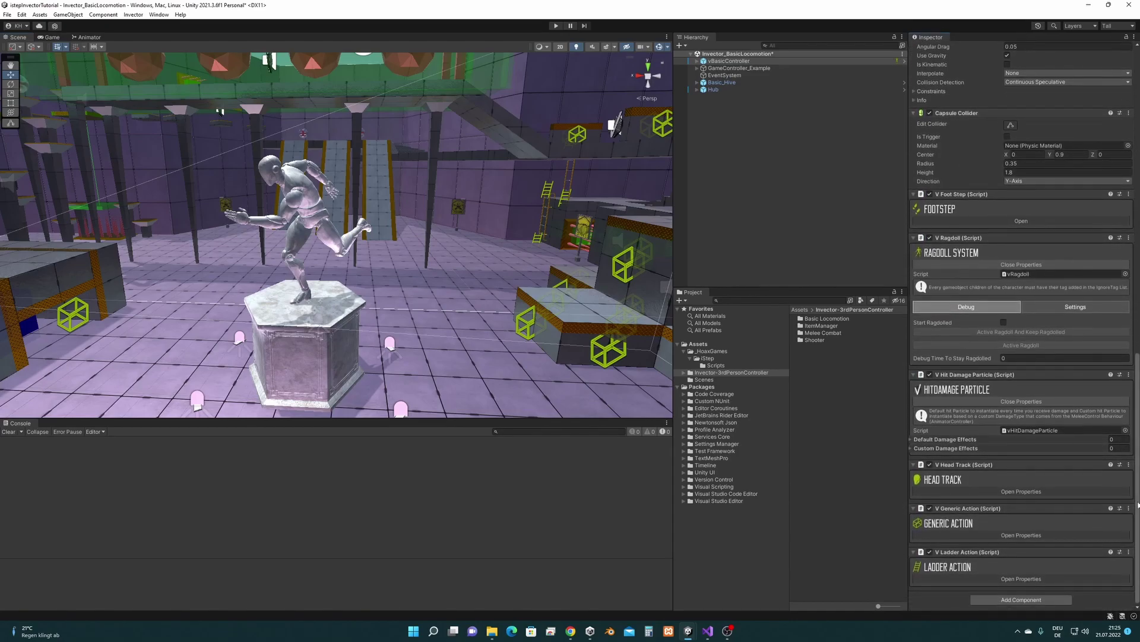
left_click(1028, 599)
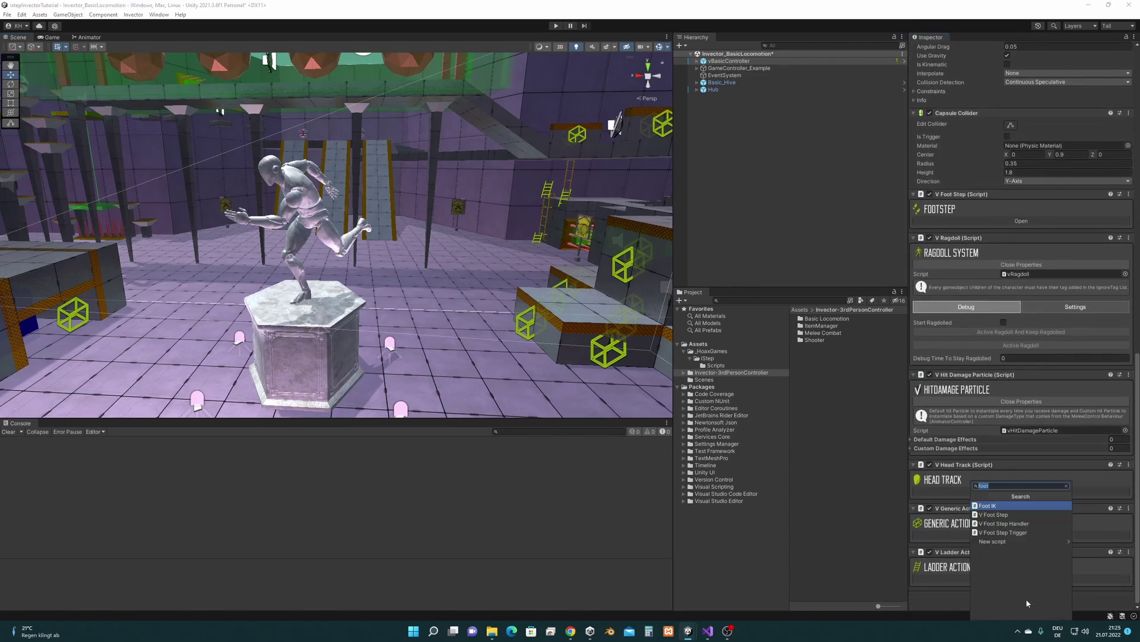
left_click(991, 505)
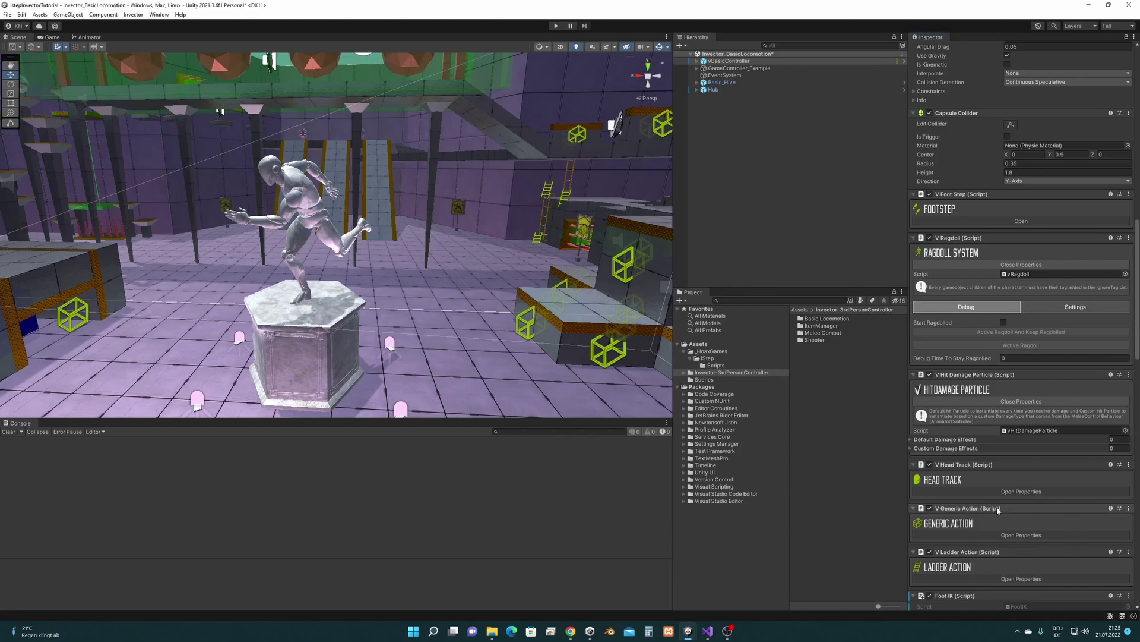
scroll(1031, 517, "down", 5)
scroll(1107, 440, "down", 3)
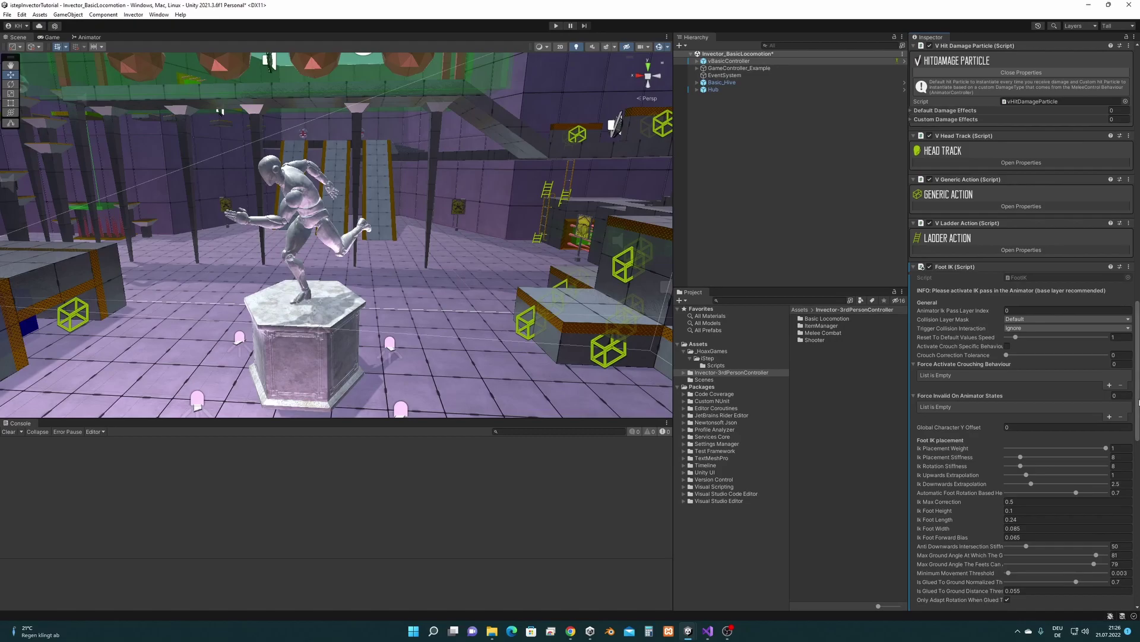
Step: Enable IK Pass on the Base Layer of vBasicController's Invector@BasicLocomotion animator controller and return to the scene view
scroll(1139, 402, "up", 20)
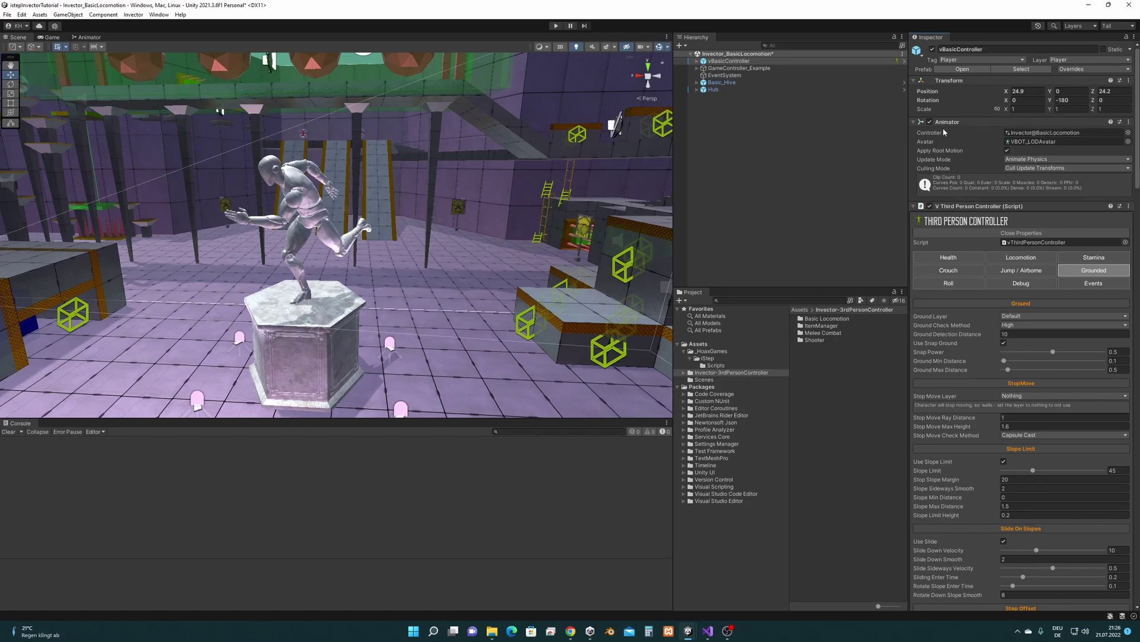
double_click(1054, 133)
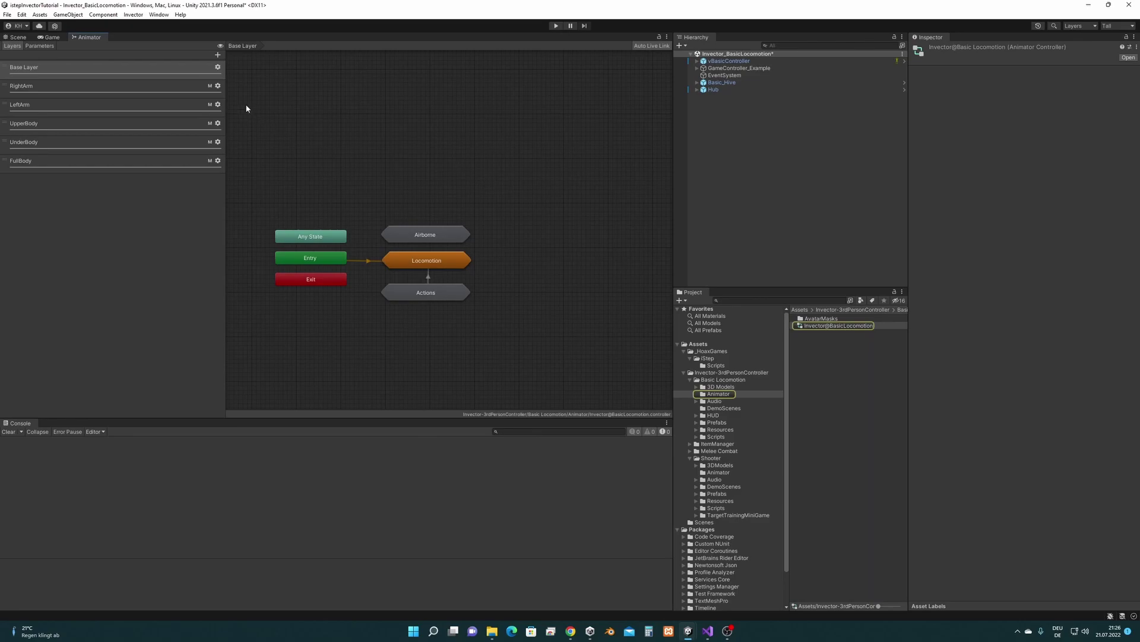
left_click(218, 67)
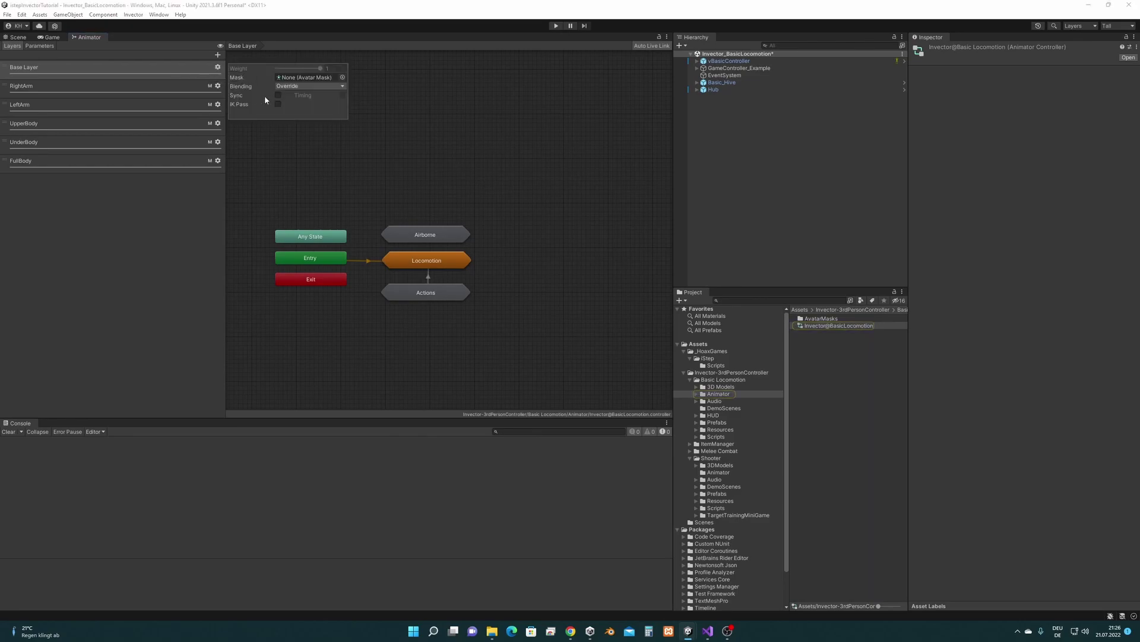
left_click(278, 104)
left_click(28, 69)
left_click(17, 37)
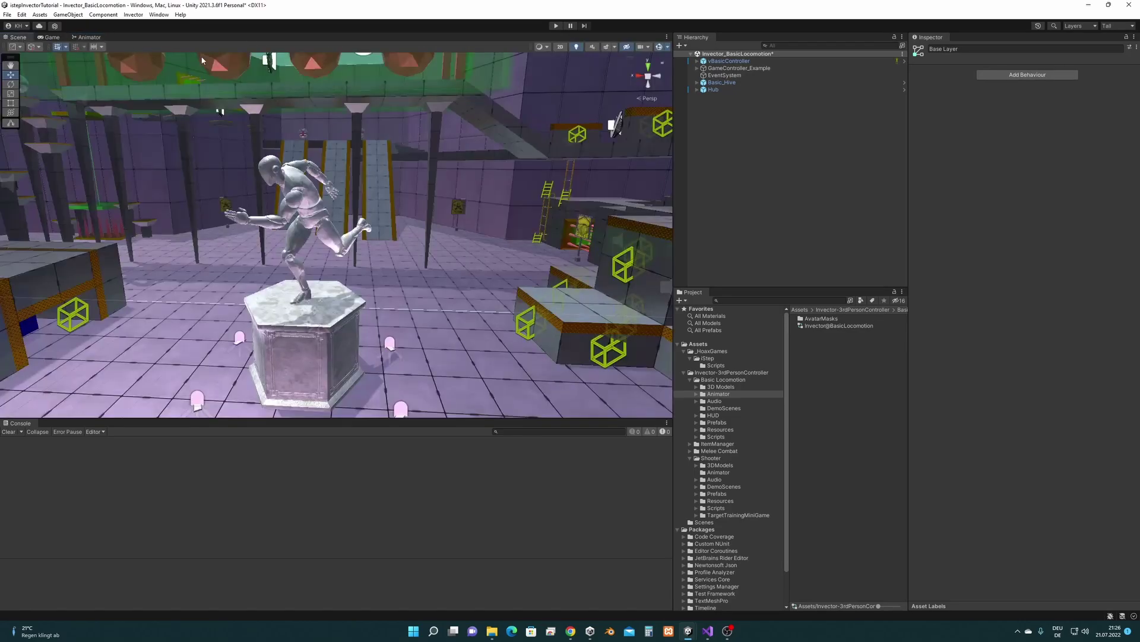
Step: Play-test the scene by running the character past the statue to the ramps to check its foot placement, and stop the playback
left_click(556, 26)
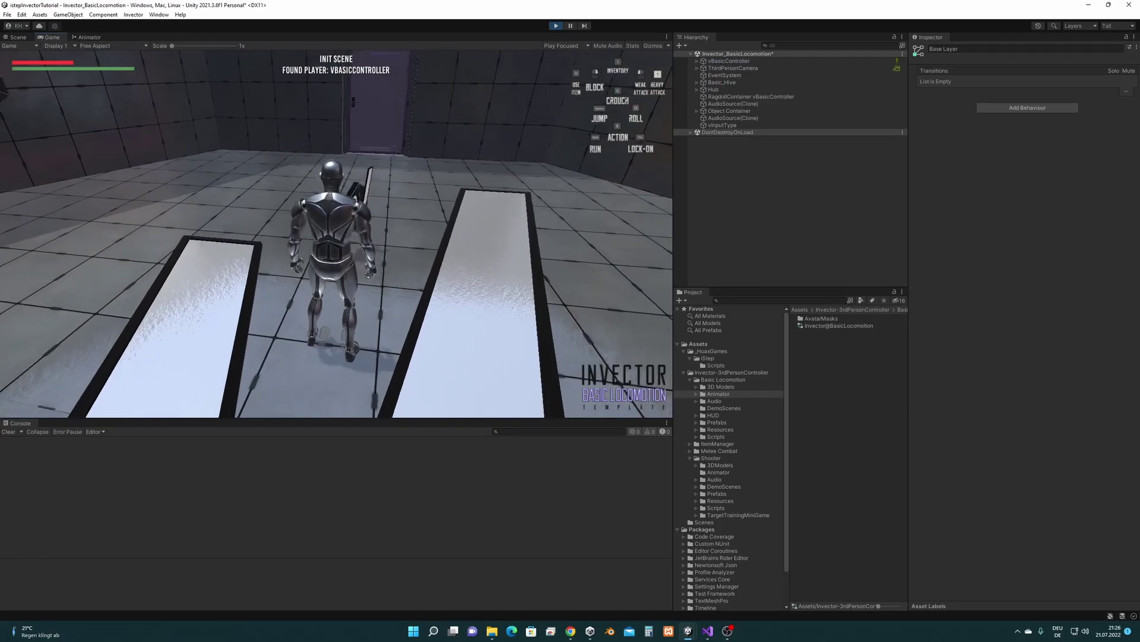
key("shift+w")
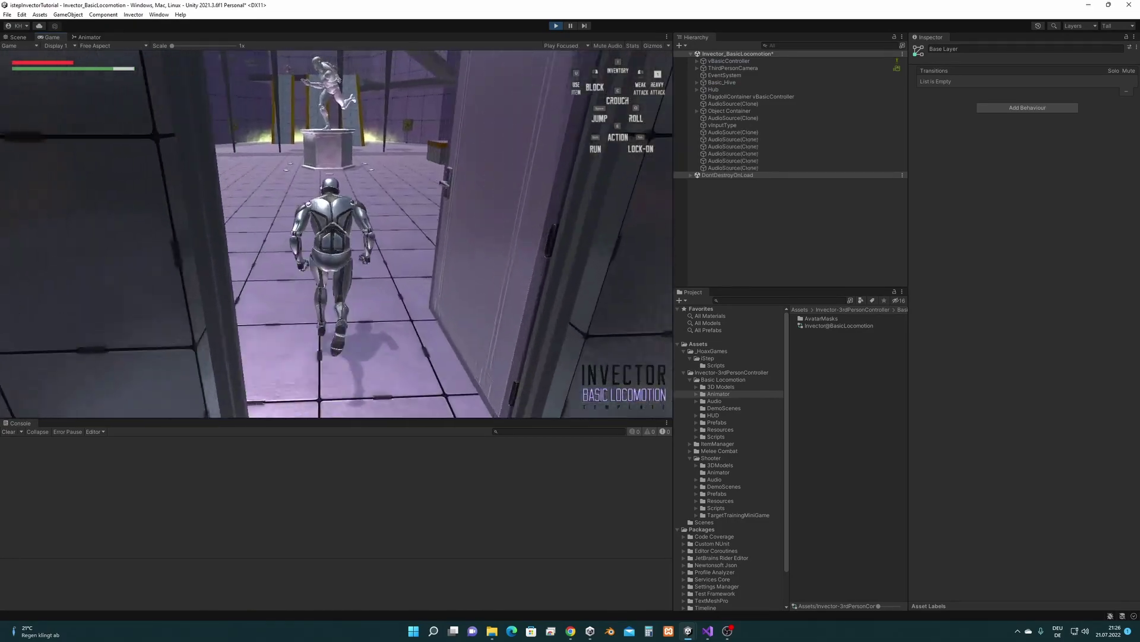
key("shift+w")
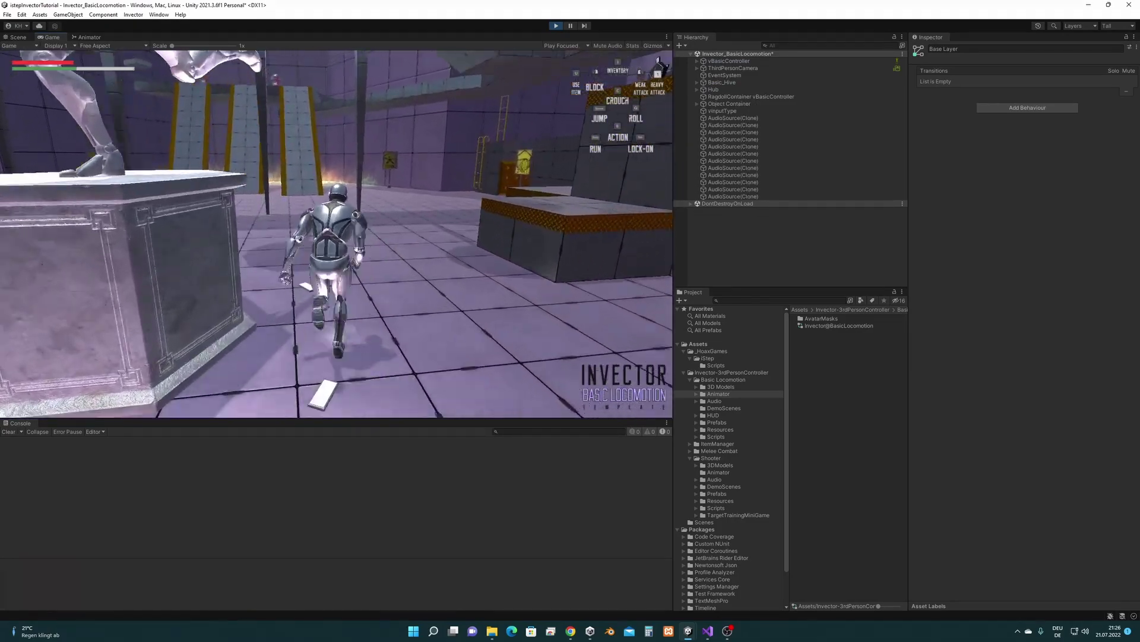
key("w")
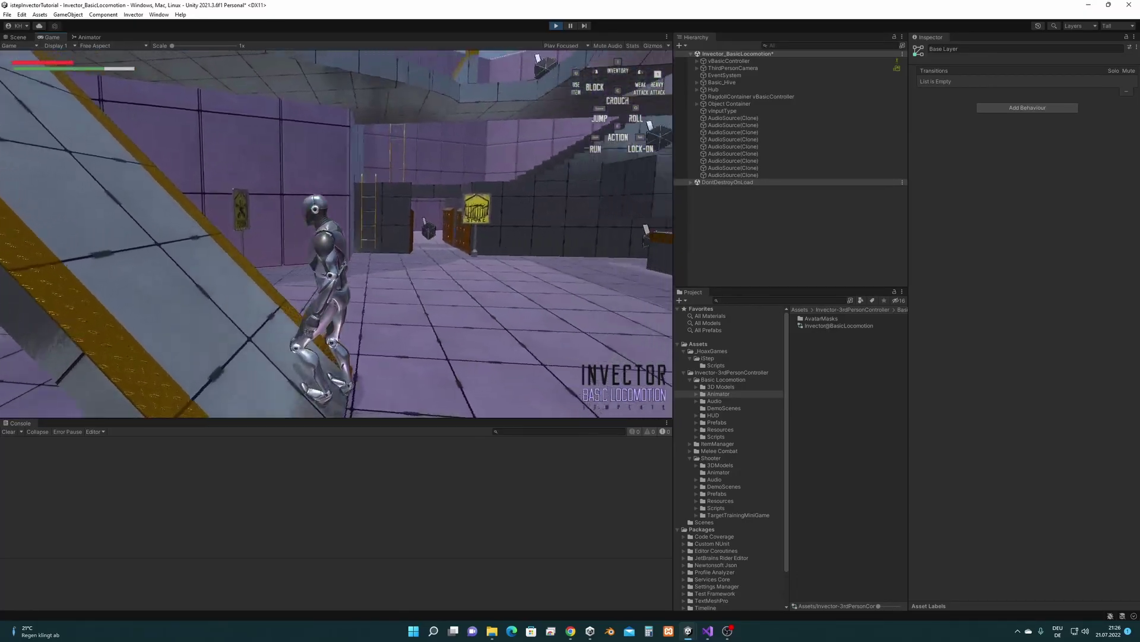
key("w")
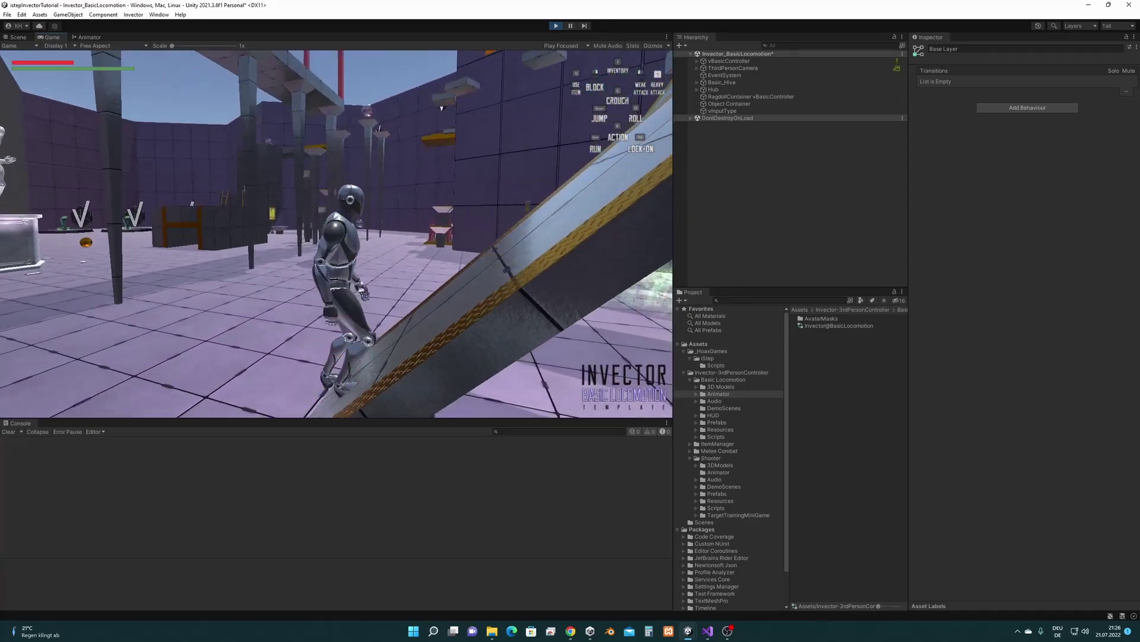
key("a")
key("a")
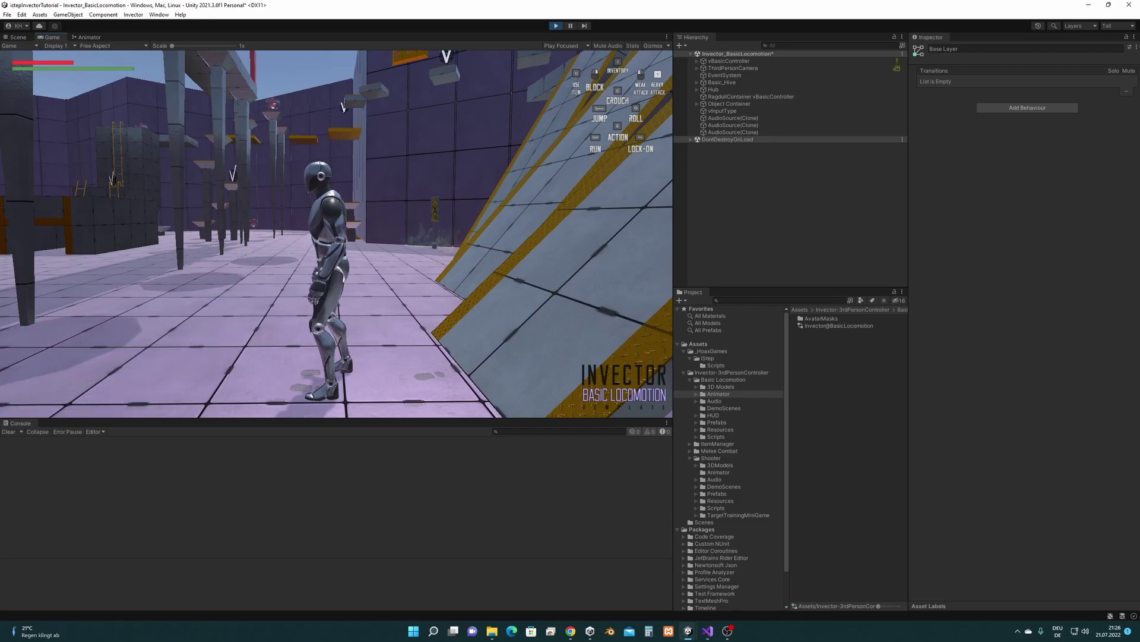
key("super")
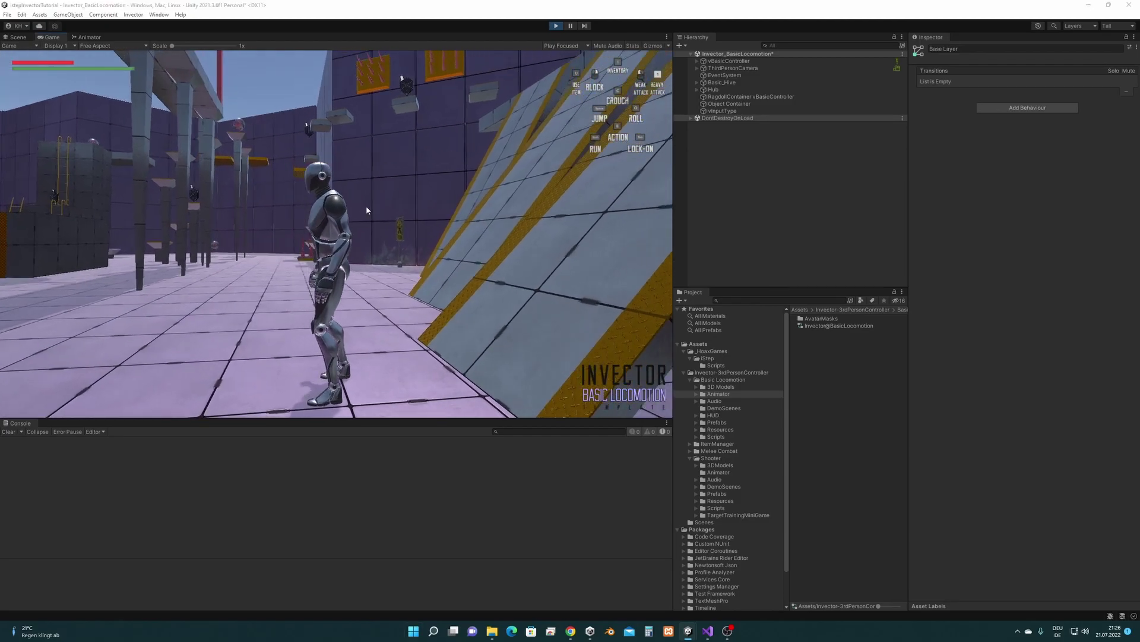
key("super")
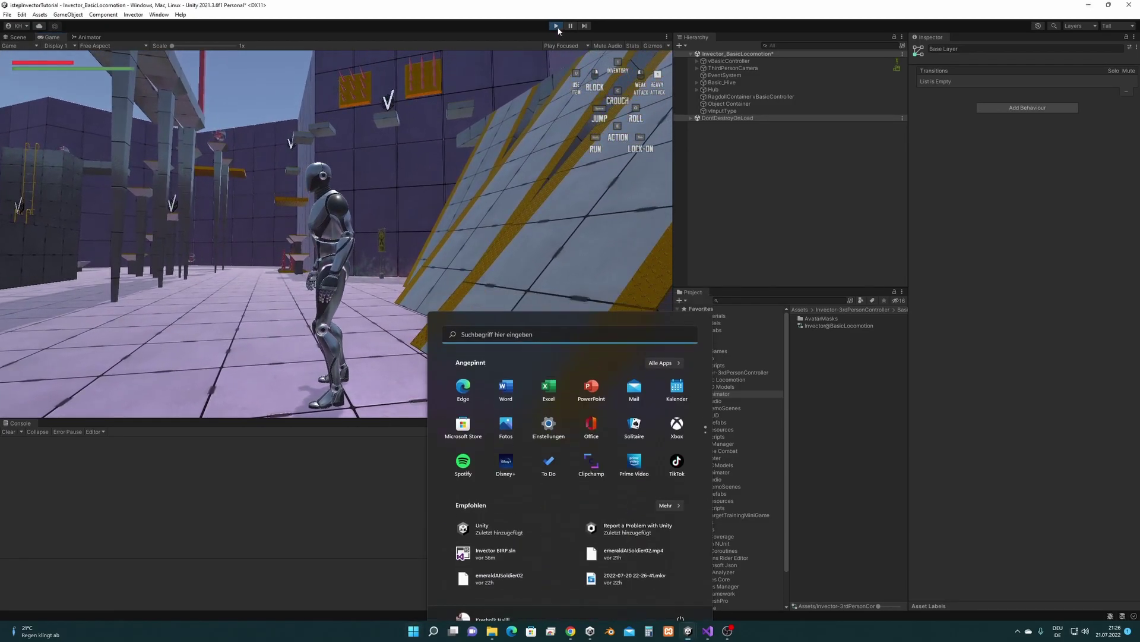
left_click(556, 25)
Step: Add an entry to vBasicController's Foot IK Force Activate Crouching Behaviour list with the animator state "Free Crouch"
left_click(729, 62)
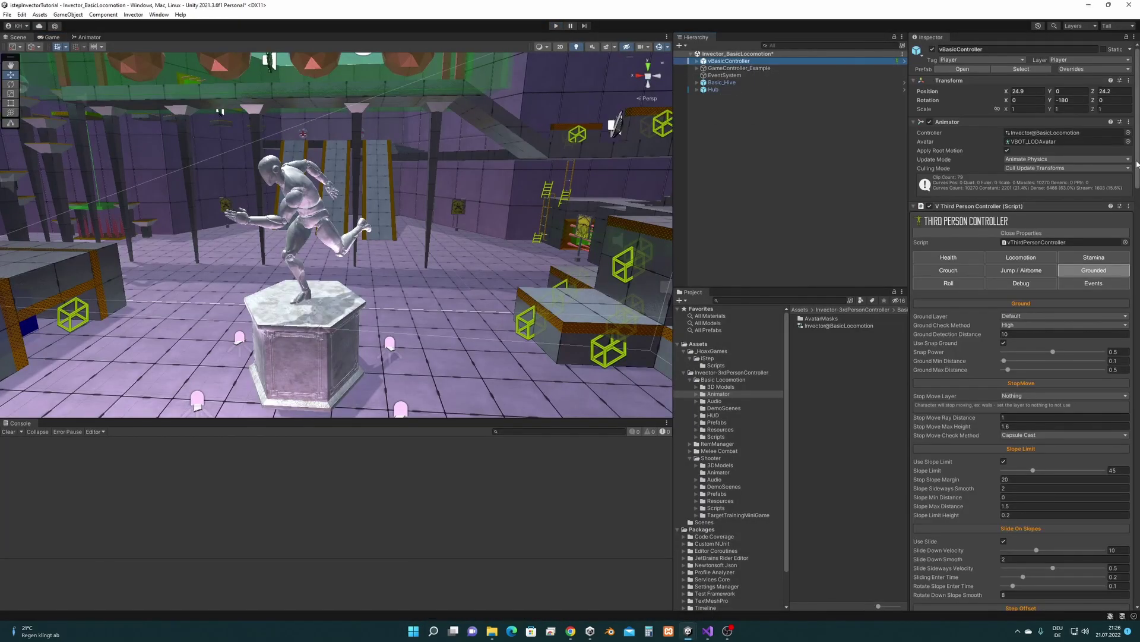
left_click_drag(1139, 164, 1139, 443)
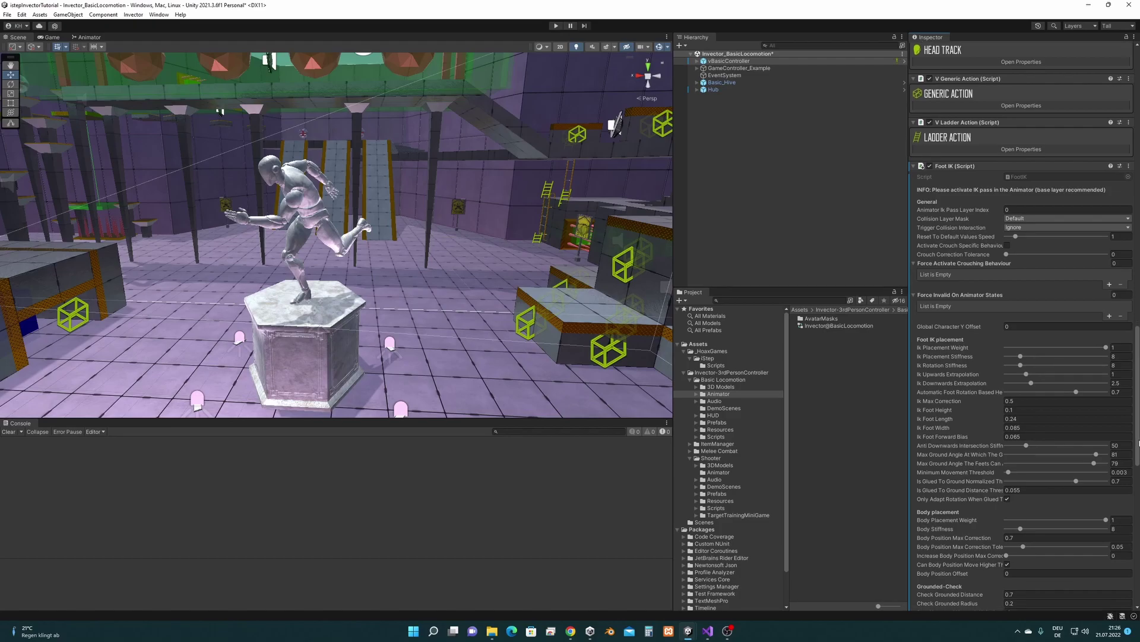
scroll(1138, 441, "down", 1)
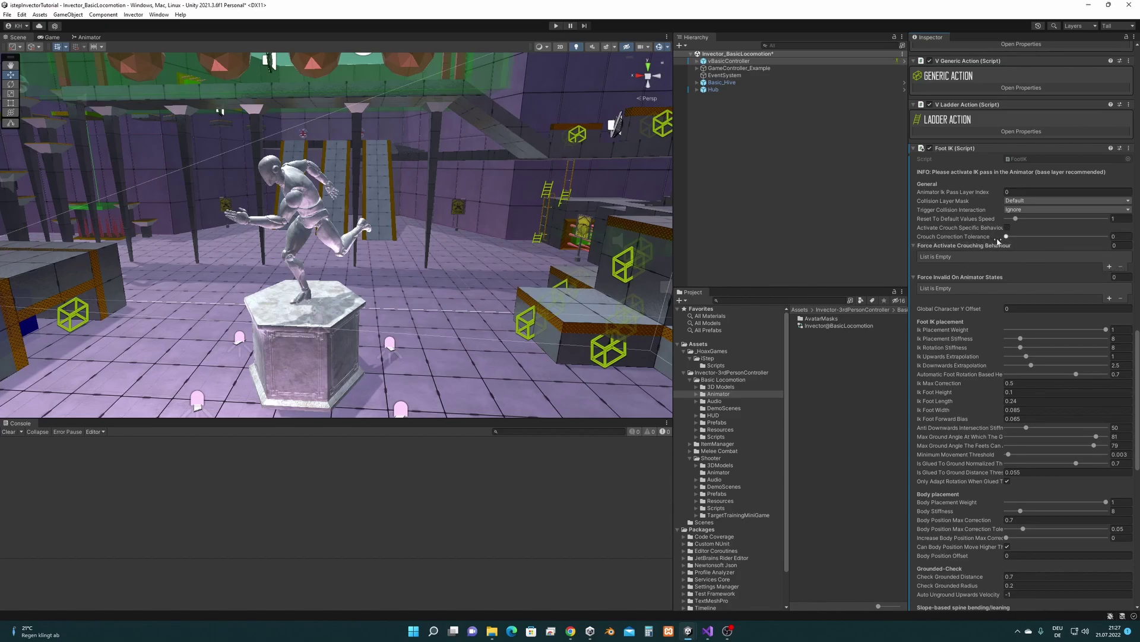
left_click(1109, 267)
left_click(1047, 274)
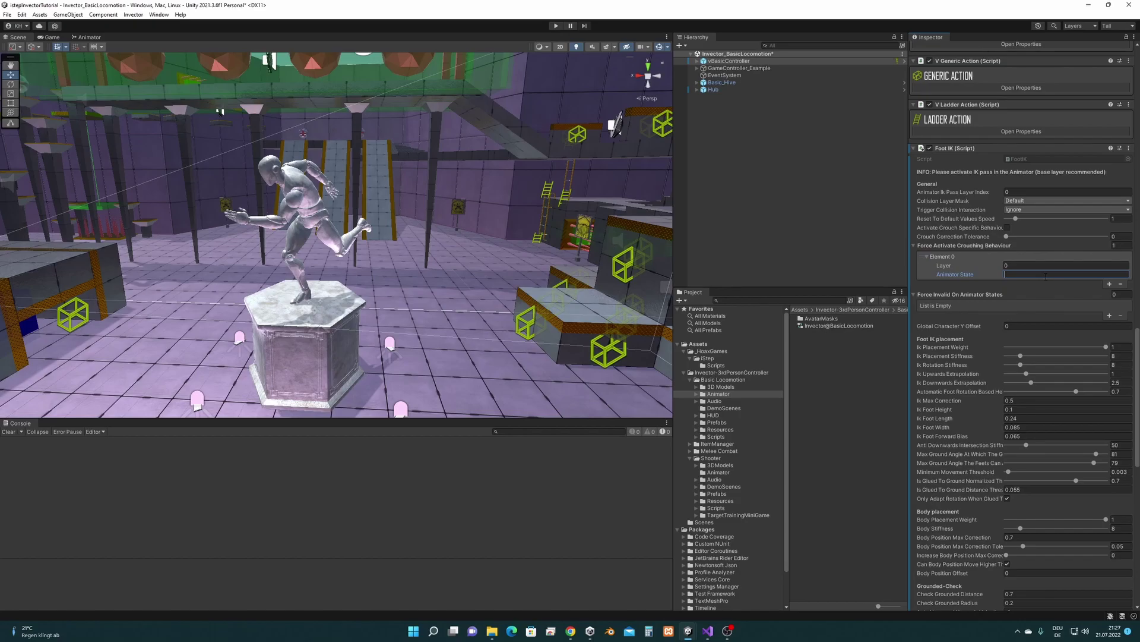
type("Free Crouch")
Step: Check the name of the Free Crouch state within the animator's Locomotion and Free Locomotion sub-state machines
left_click(89, 37)
left_click(446, 257)
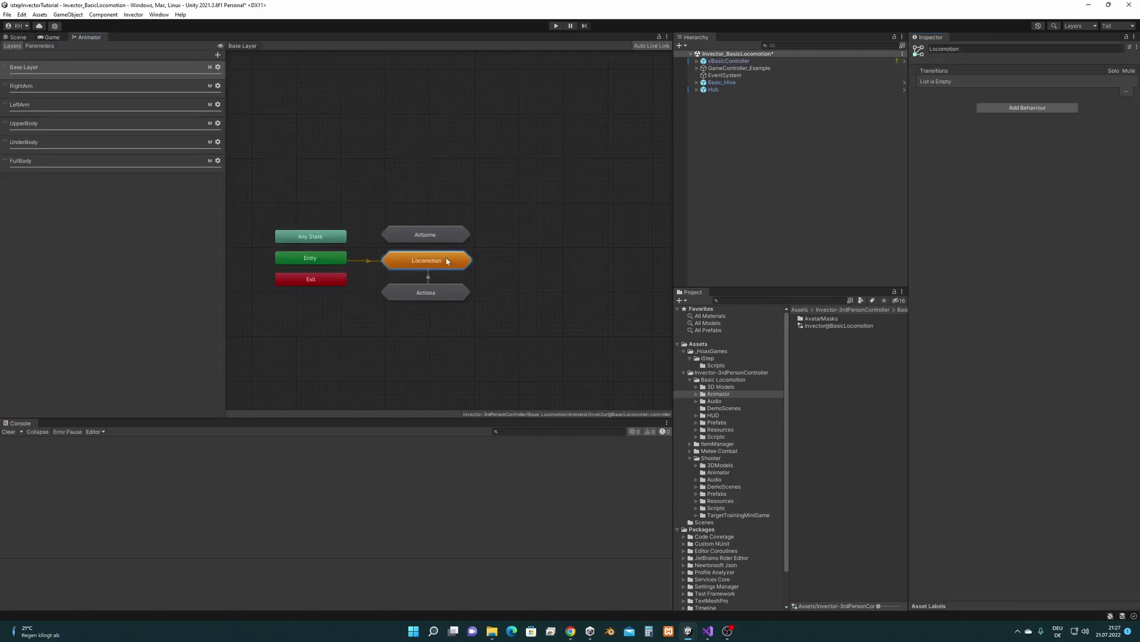
double_click(437, 203)
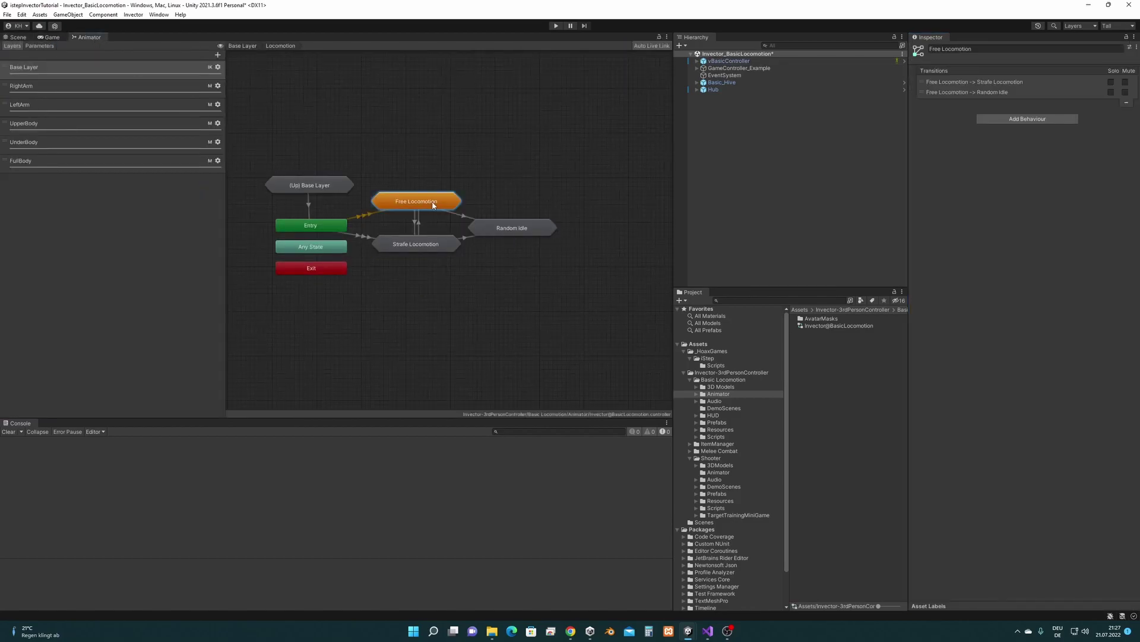
left_click(412, 269)
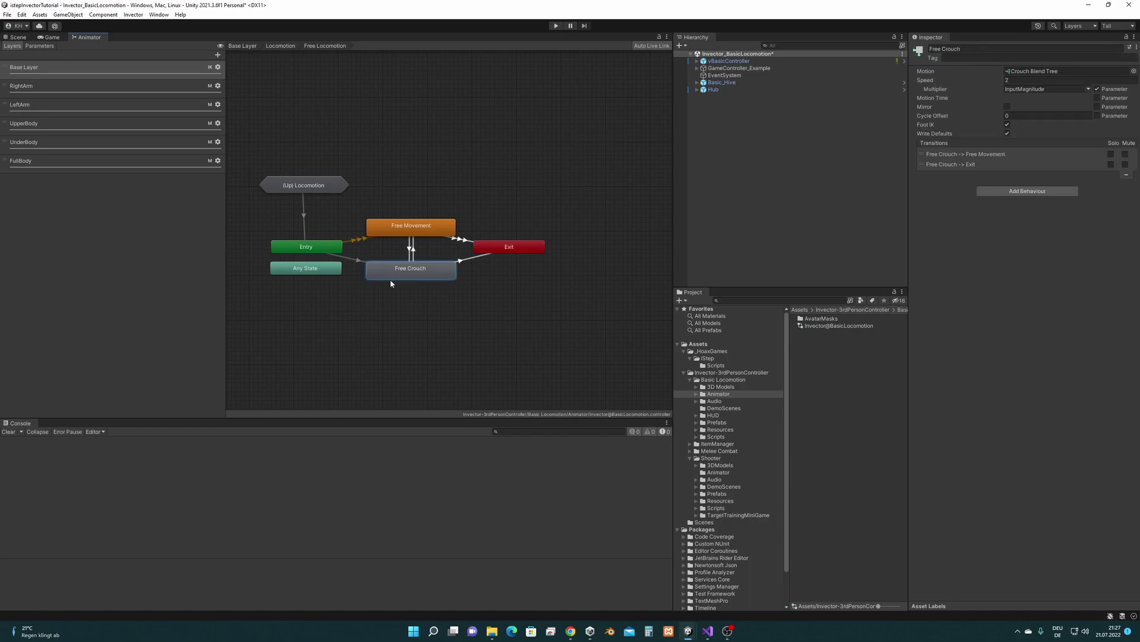
left_click(18, 37)
Step: Set the Crouch Correction Tolerance of vBasicController's Foot IK component to 0.3
left_click(729, 60)
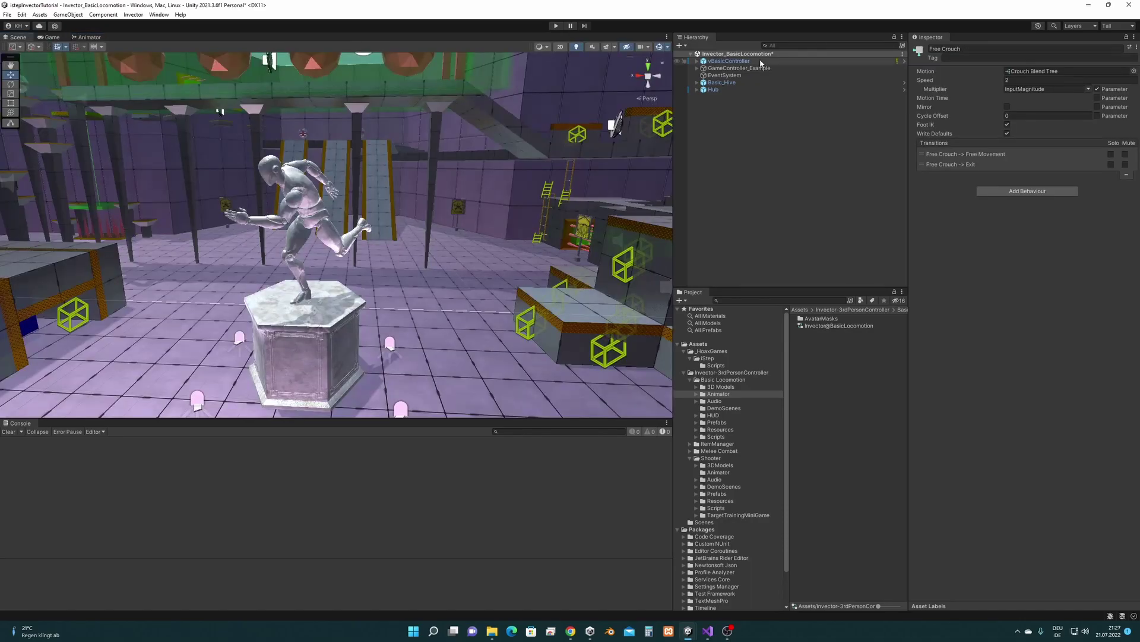
scroll(1022, 327, "down", 20)
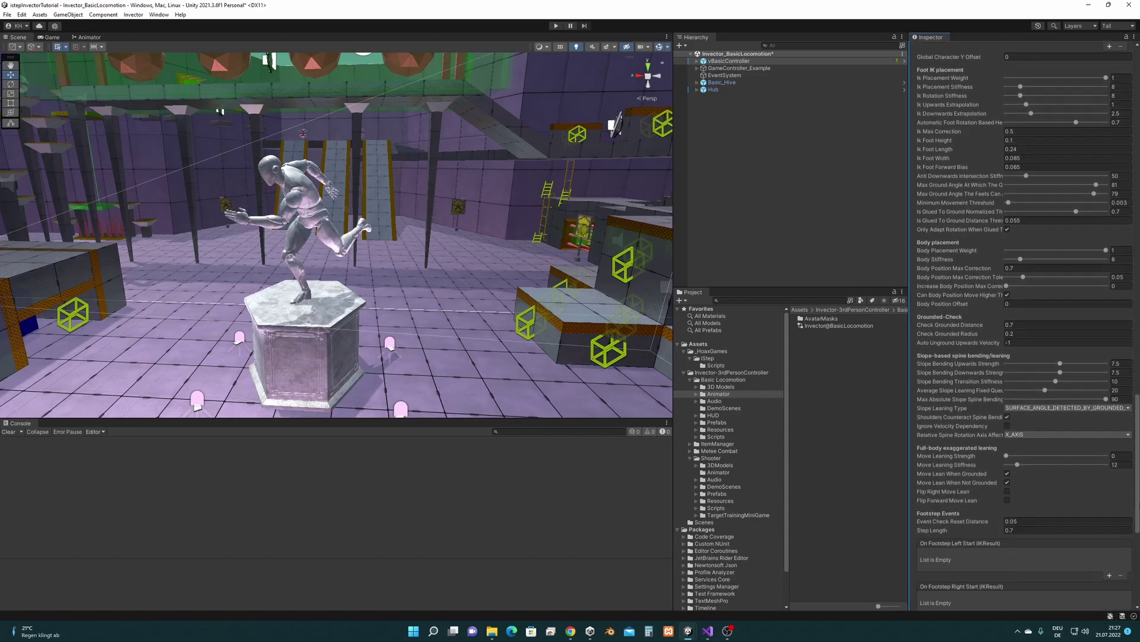
scroll(1107, 418, "up", 1)
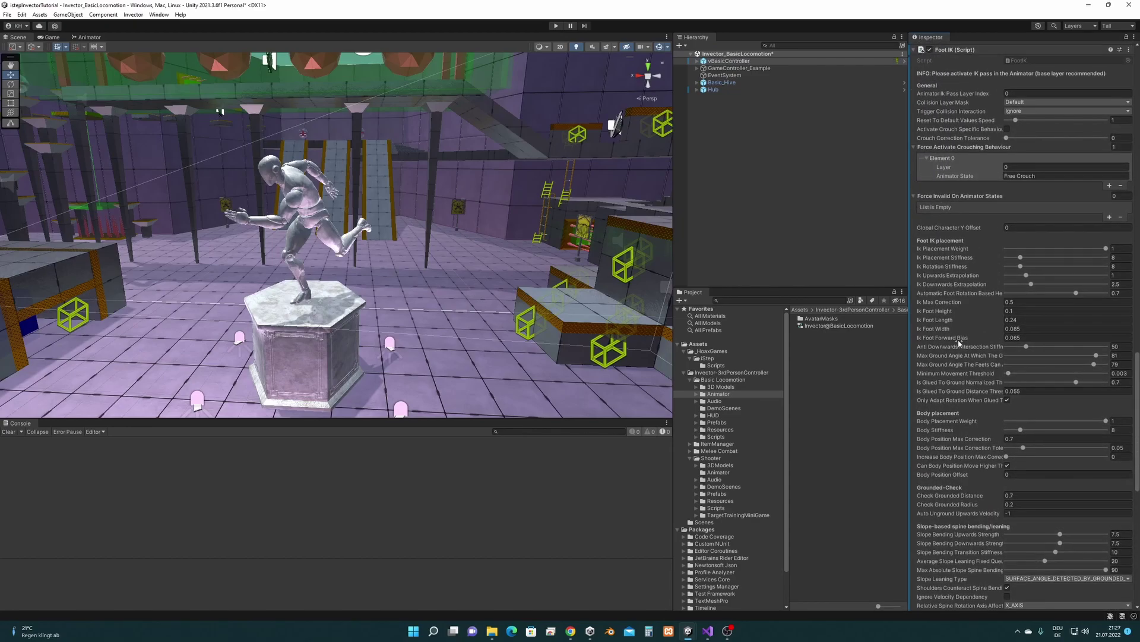
scroll(958, 343, "up", 2)
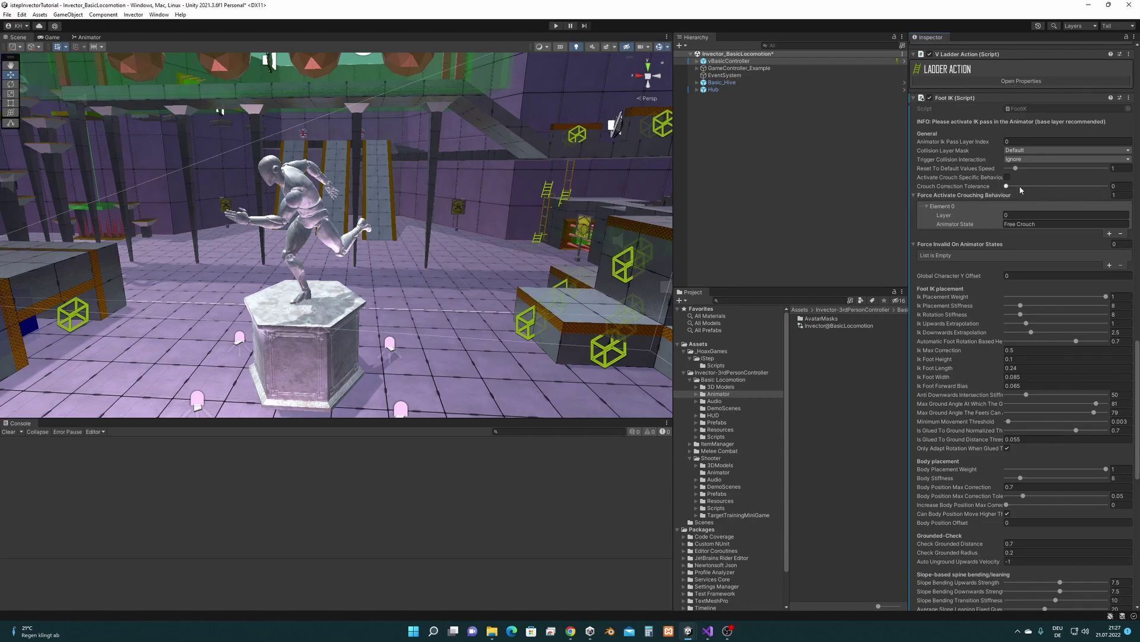
left_click(1125, 186)
Step: Add two entries to Foot IK's Force Invalid On Animator States list with the animator states "JumpOver" and "StepUp"
left_click(1110, 268)
left_click(1110, 282)
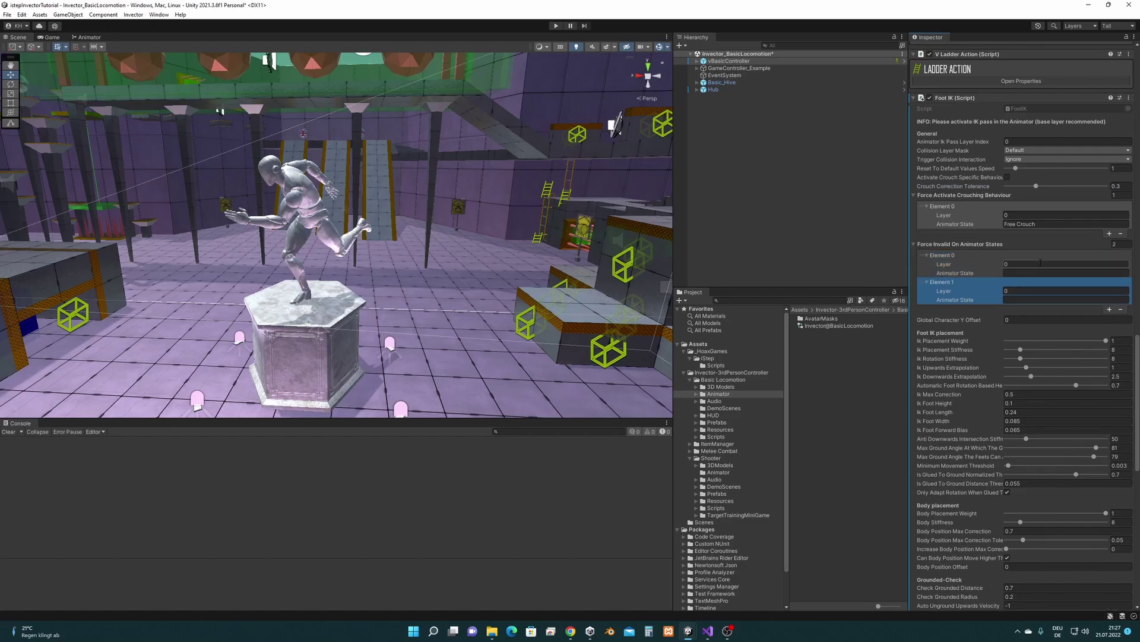
left_click(1022, 272)
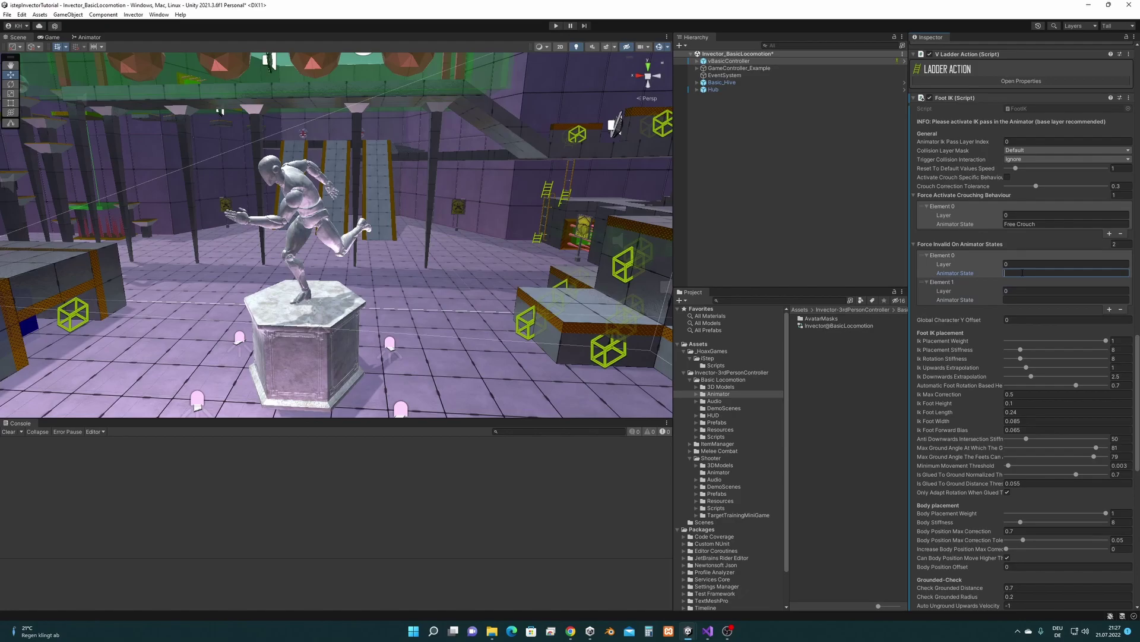
type("JumpOver")
left_click(1022, 300)
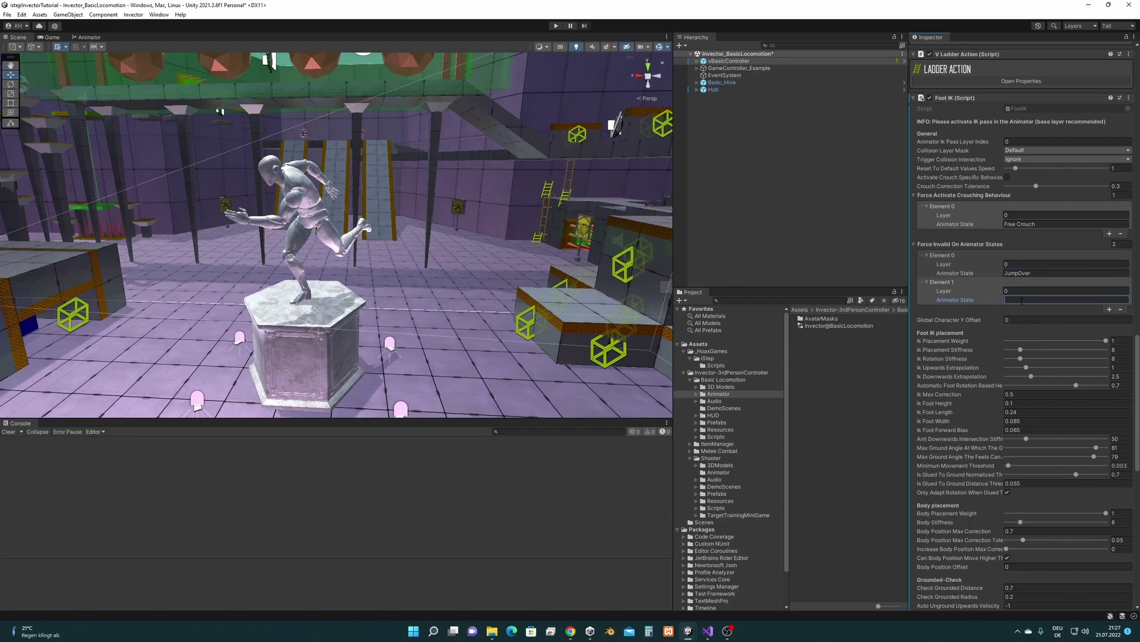
type("StepUp")
Step: Set Foot IK's Ik Max Correction to 0.7 and its body placement option Increase Body Position Max Correction to 0.25
scroll(1139, 362, "down", 2)
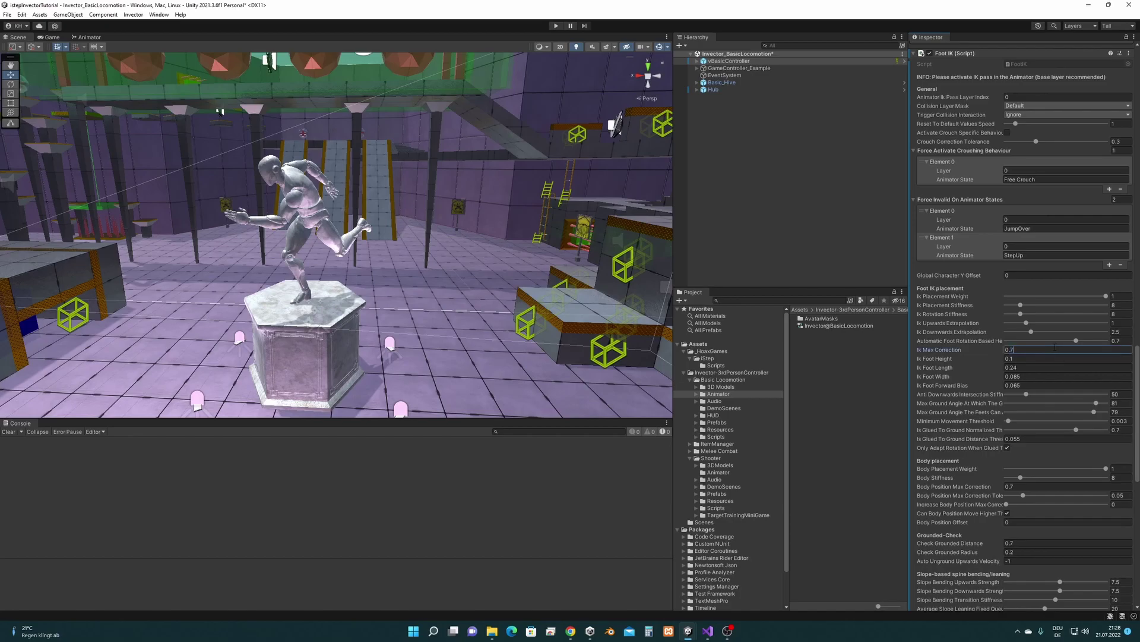
scroll(1055, 347, "down", 3)
scroll(1055, 347, "down", 1)
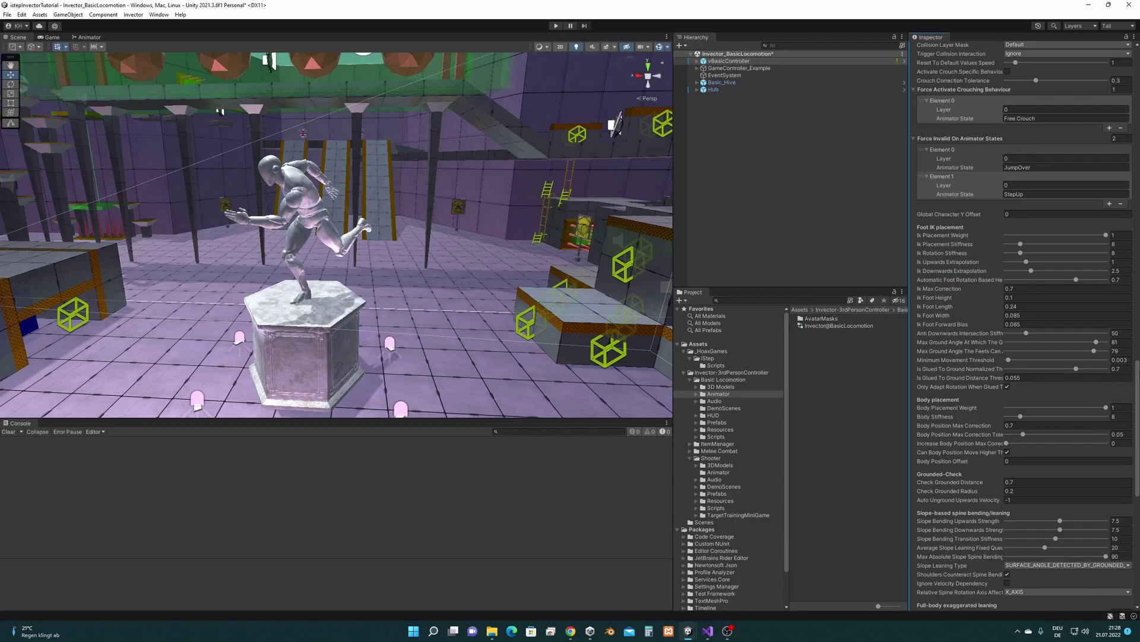
scroll(1023, 325, "down", 1)
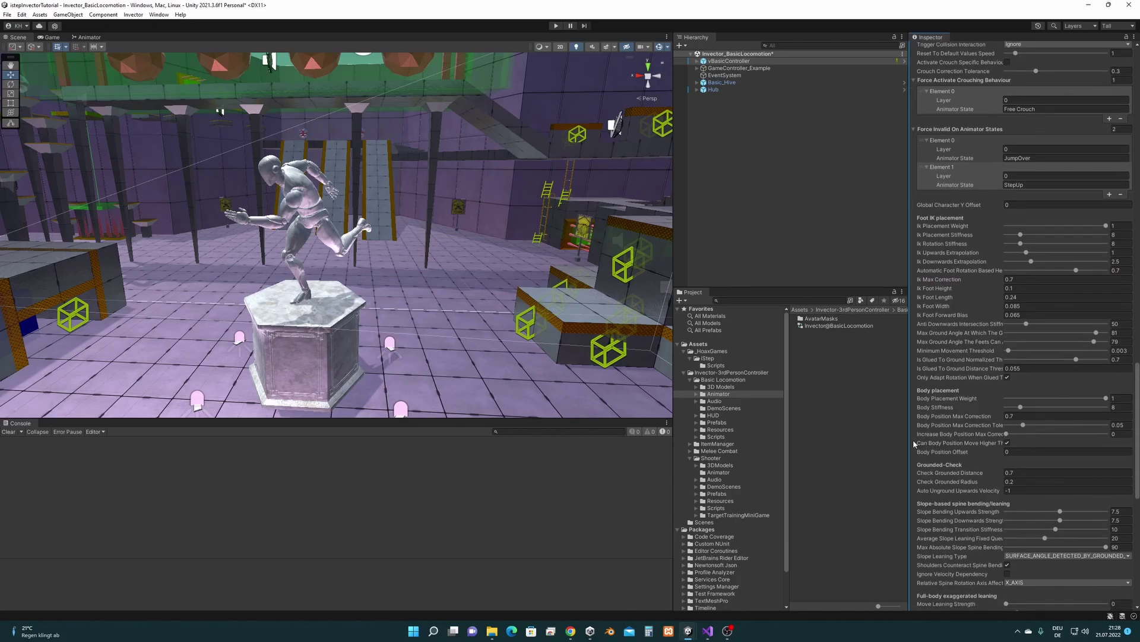
left_click_drag(909, 438, 841, 437)
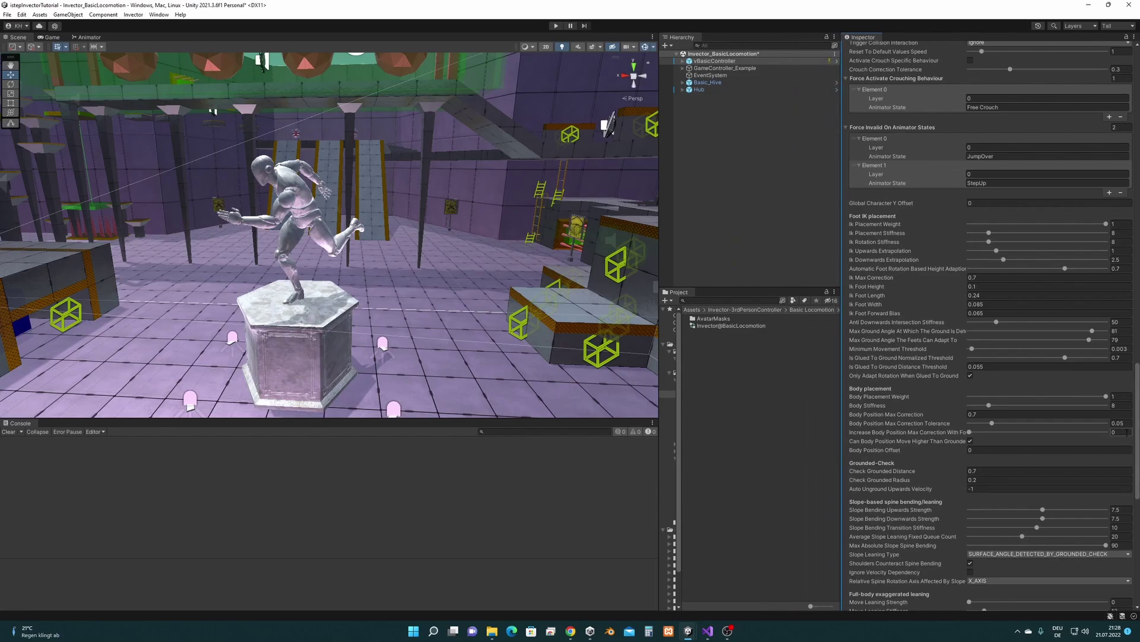
left_click(1127, 432)
type("0.25")
left_click_drag(685, 384, 739, 385)
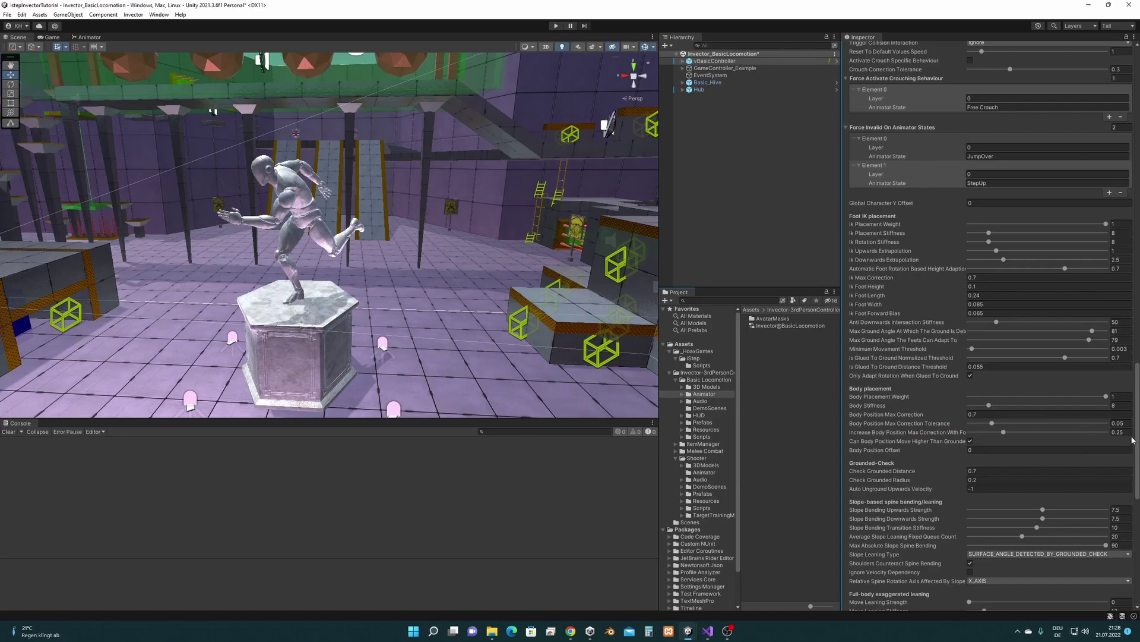
Step: Set Foot IK's Check Grounded Radius to 0.35 and compare it with the radius of the character's Capsule Collider
scroll(1056, 469, "down", 1)
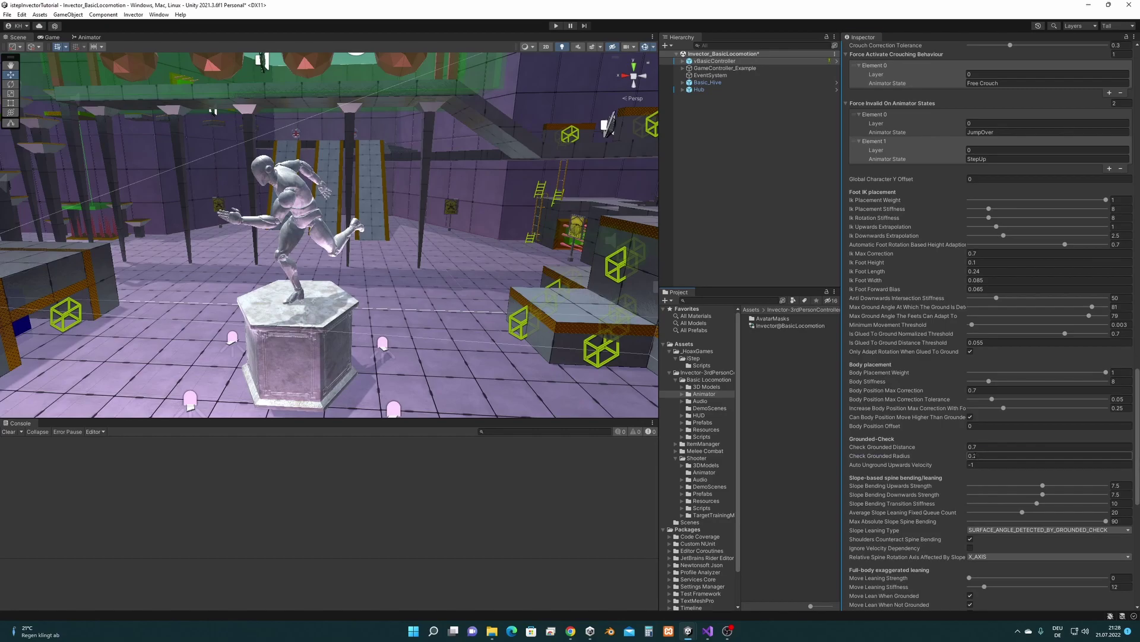
left_click(1009, 457)
type("0.35")
left_click_drag(1137, 500, 1132, 251)
scroll(998, 333, "down", 4)
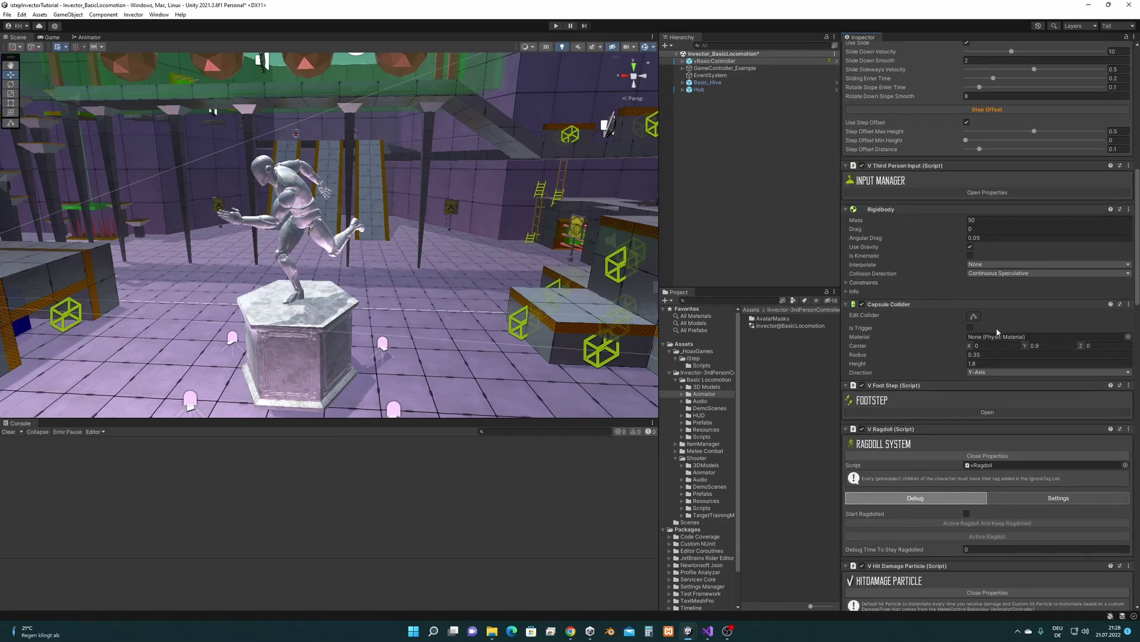
left_click(993, 354)
left_click_drag(1139, 254, 1139, 290)
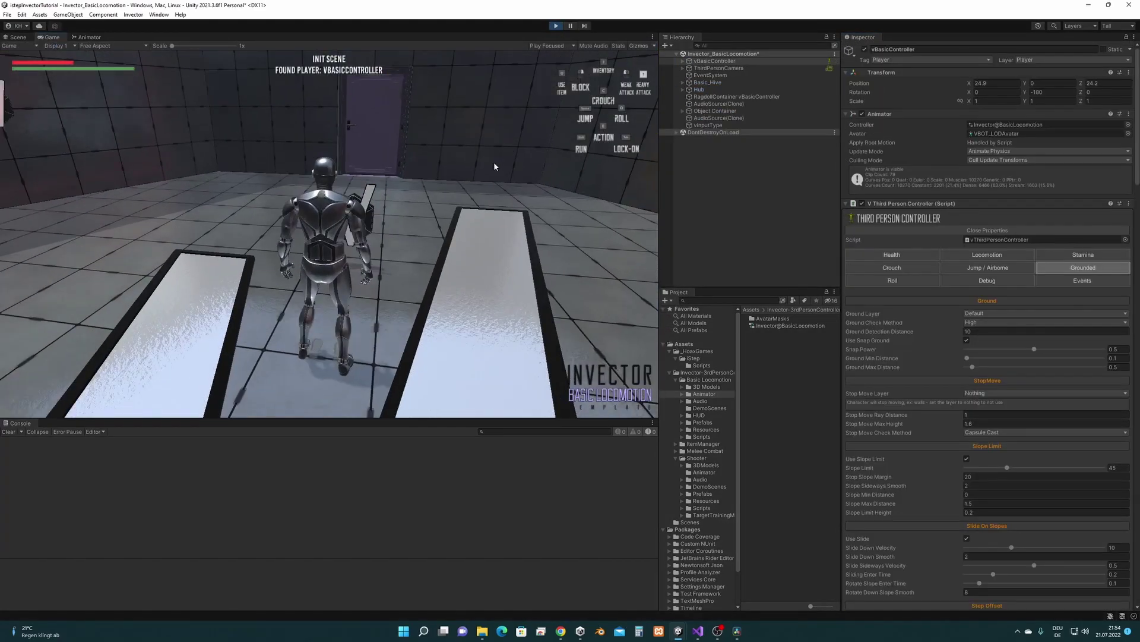
Step: Play-test the scene by running the character through the door and across the hall onto the low blue platform
key("shift+w")
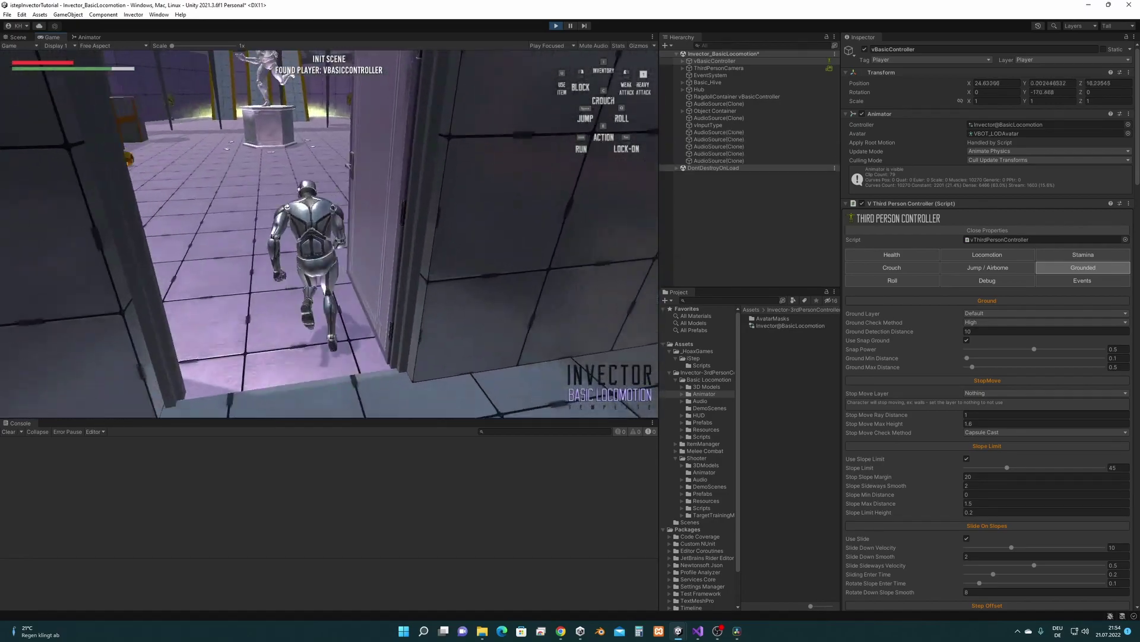
key("shift+w")
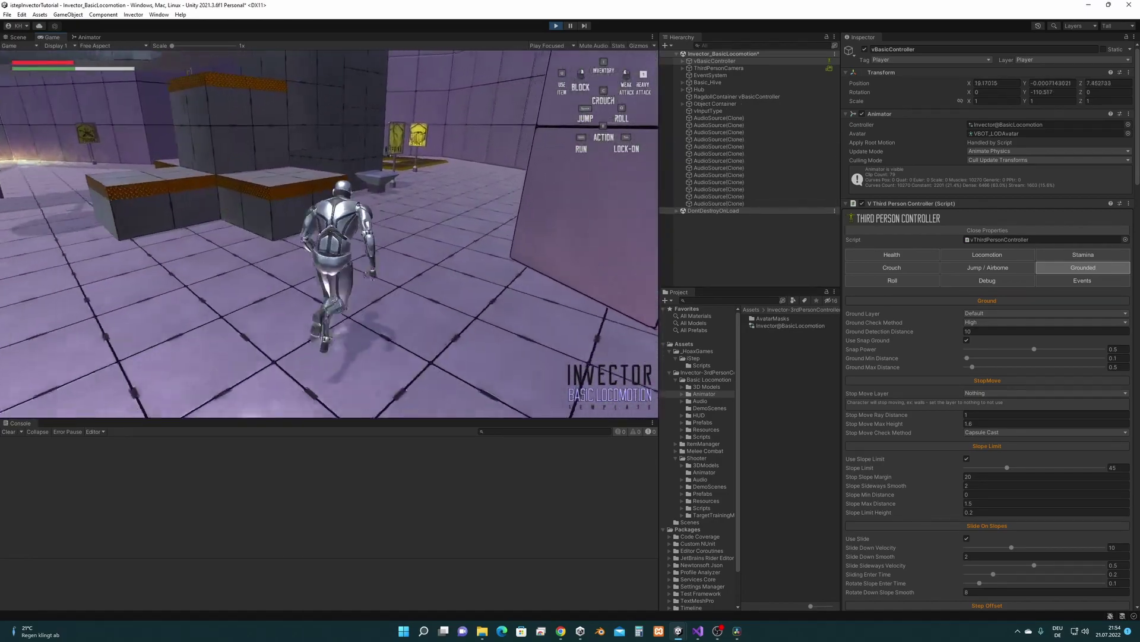
key("w")
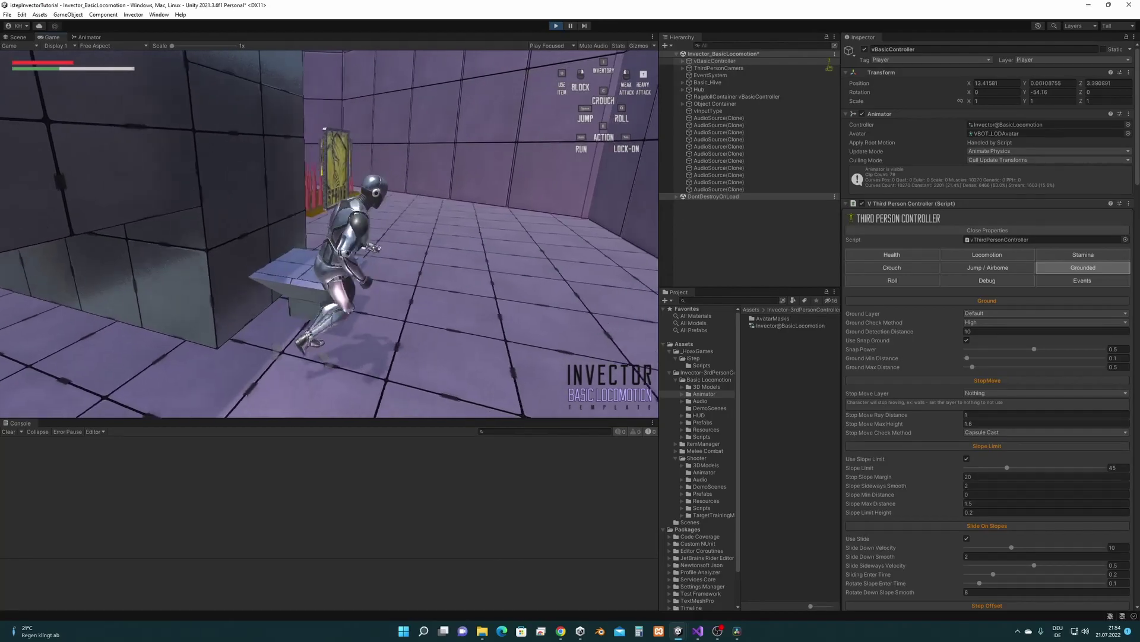
key("w")
key("s")
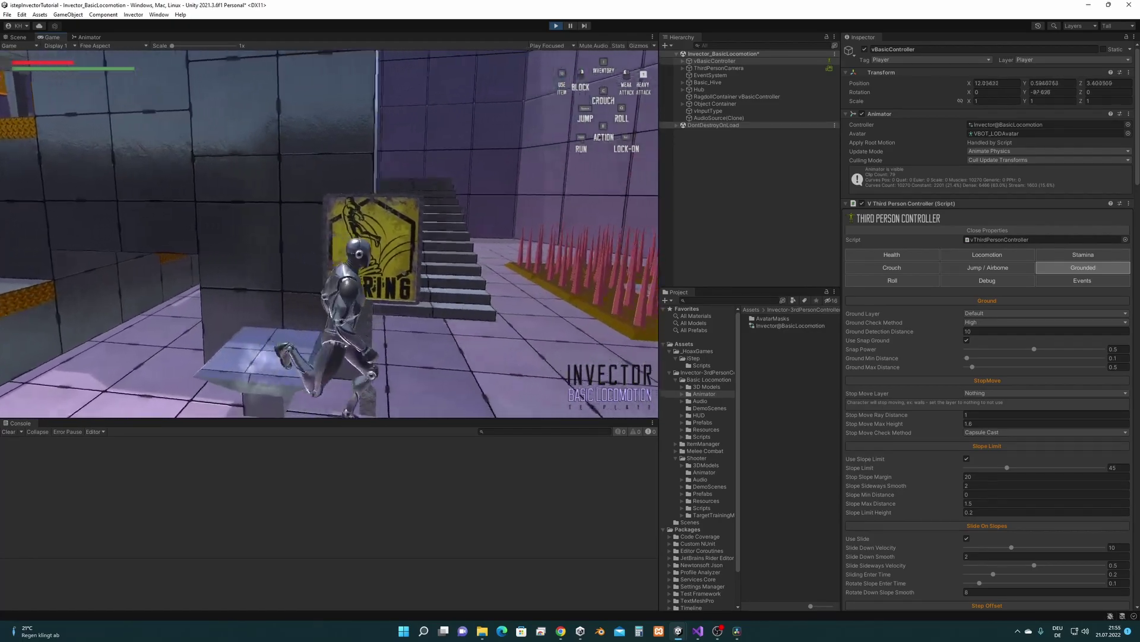
Step: Move the character up the staircase to the upper platform to check its foot placement on the steps
key("w")
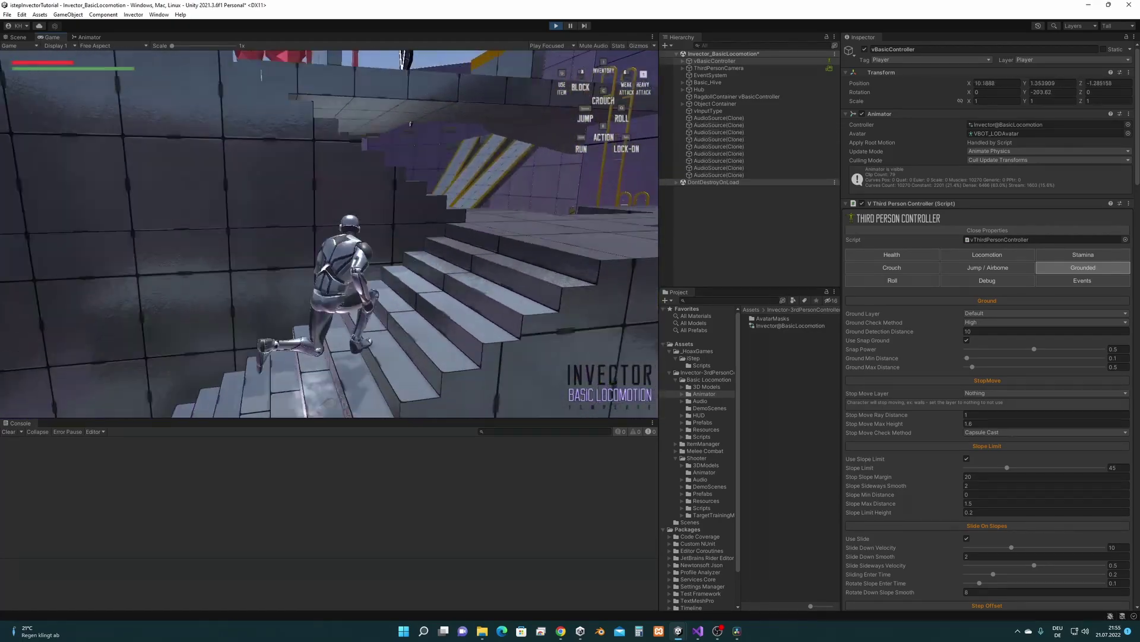
key("w")
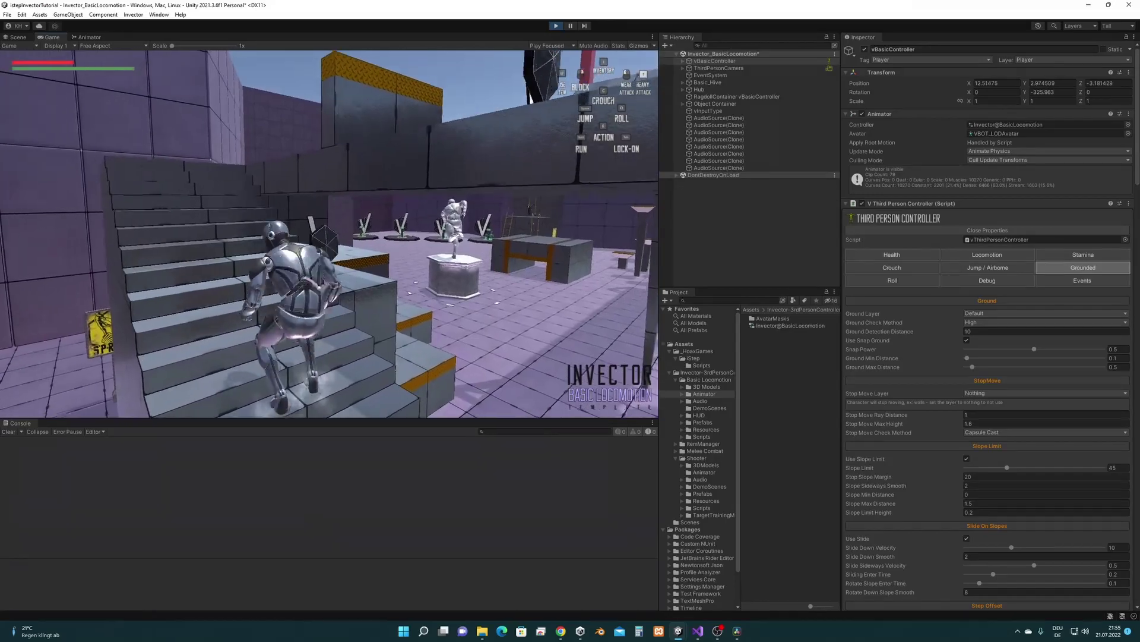
key("w")
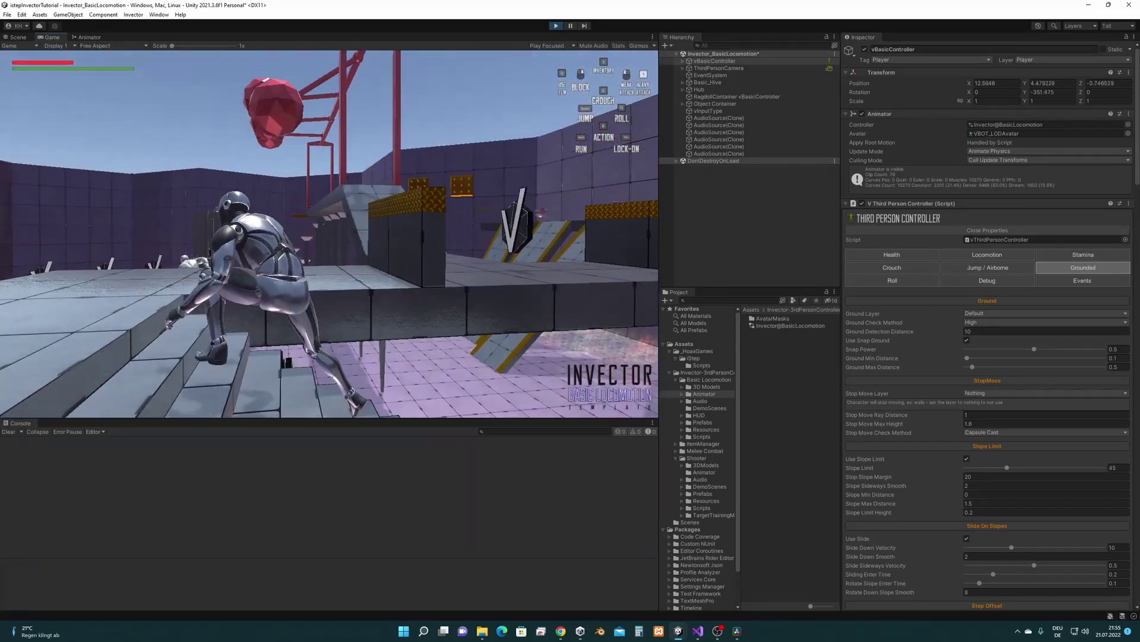
key("w")
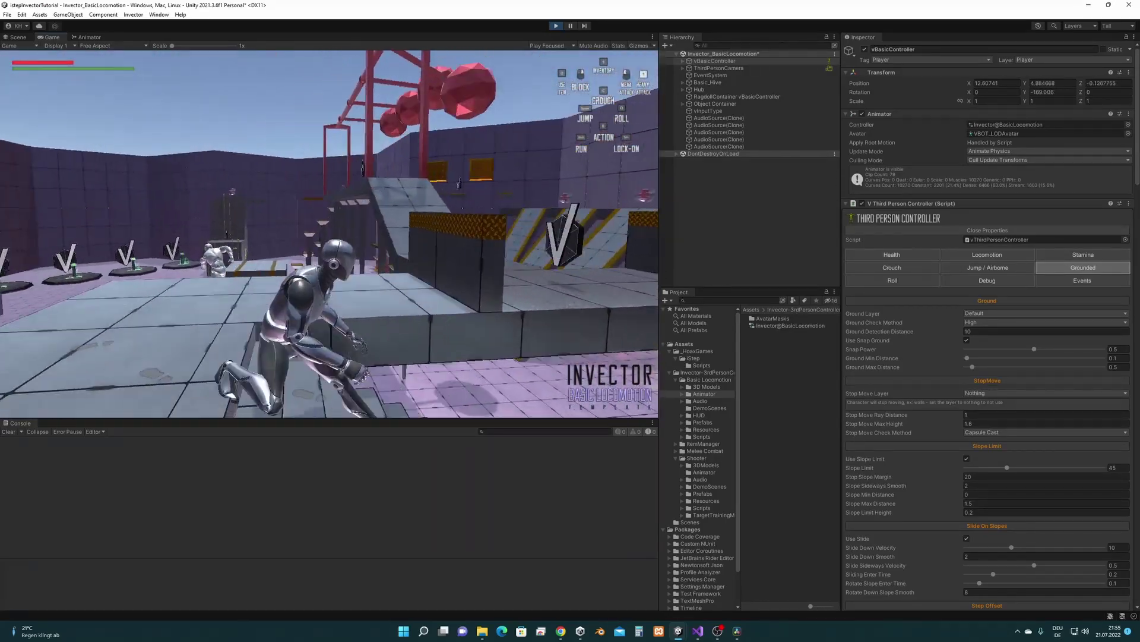
key("w")
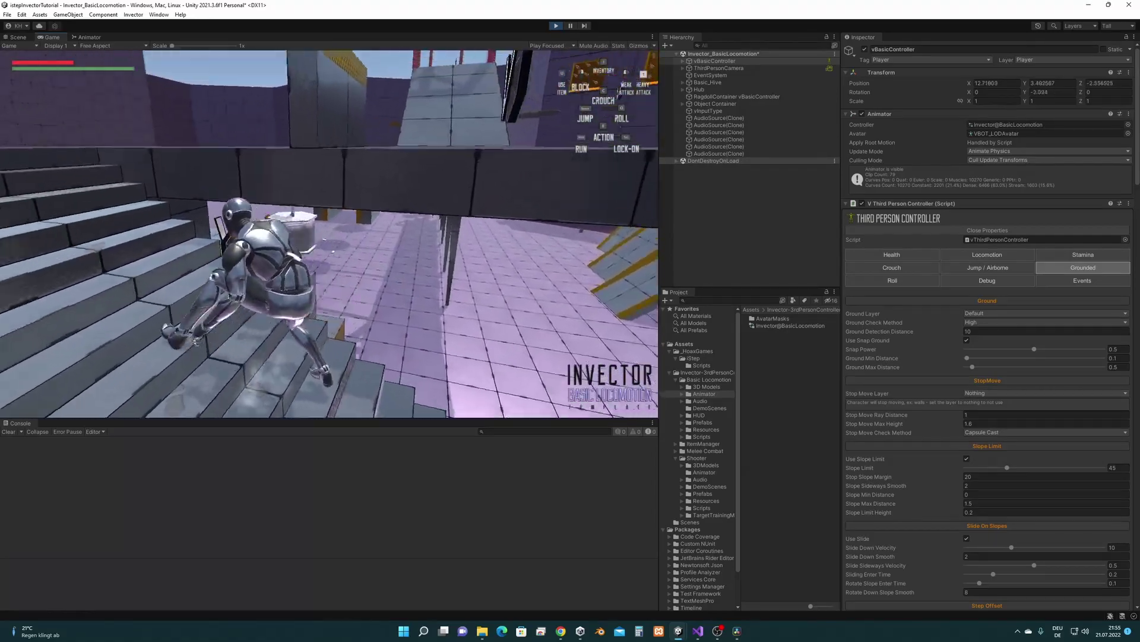
key("w")
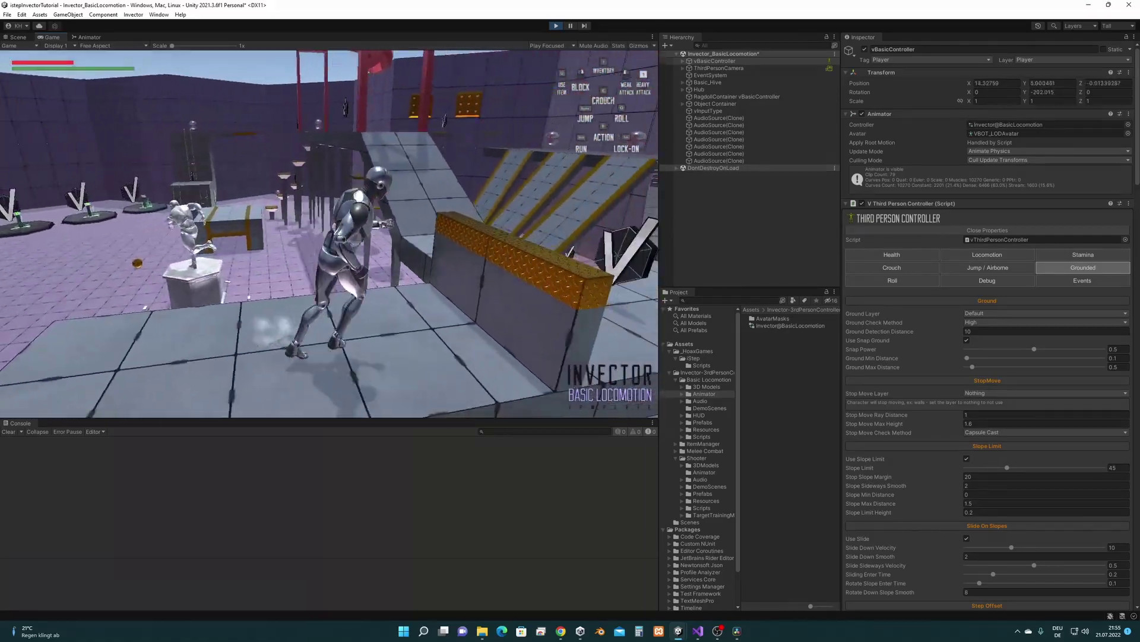
Step: Run the character around the upper platform and back down the stairs to the ground floor to check the foot IK
key("w")
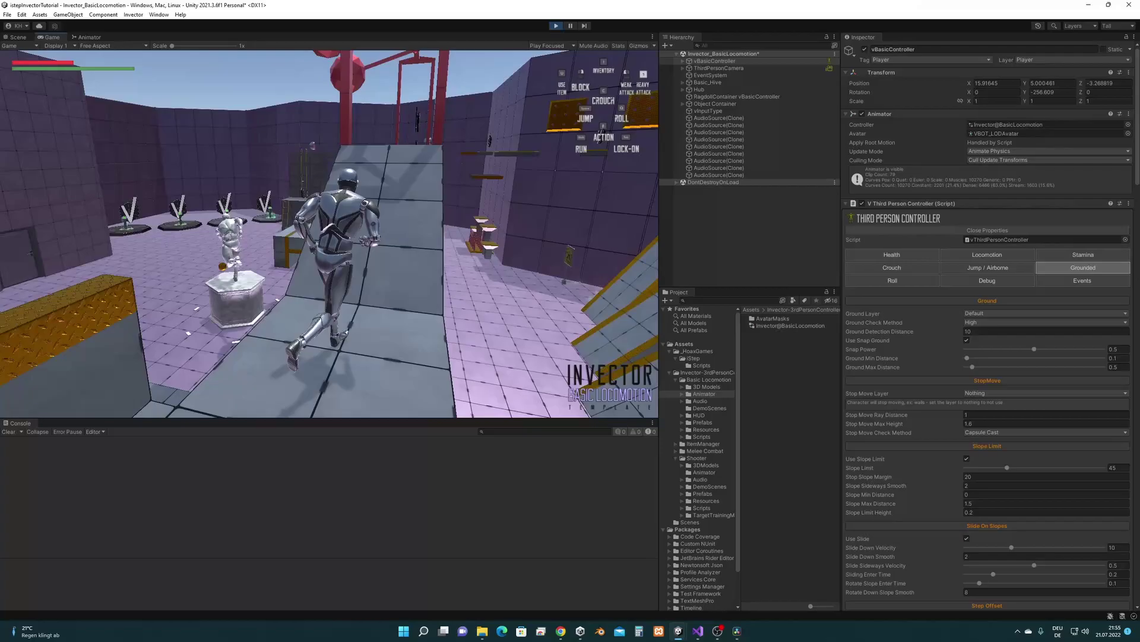
key("w")
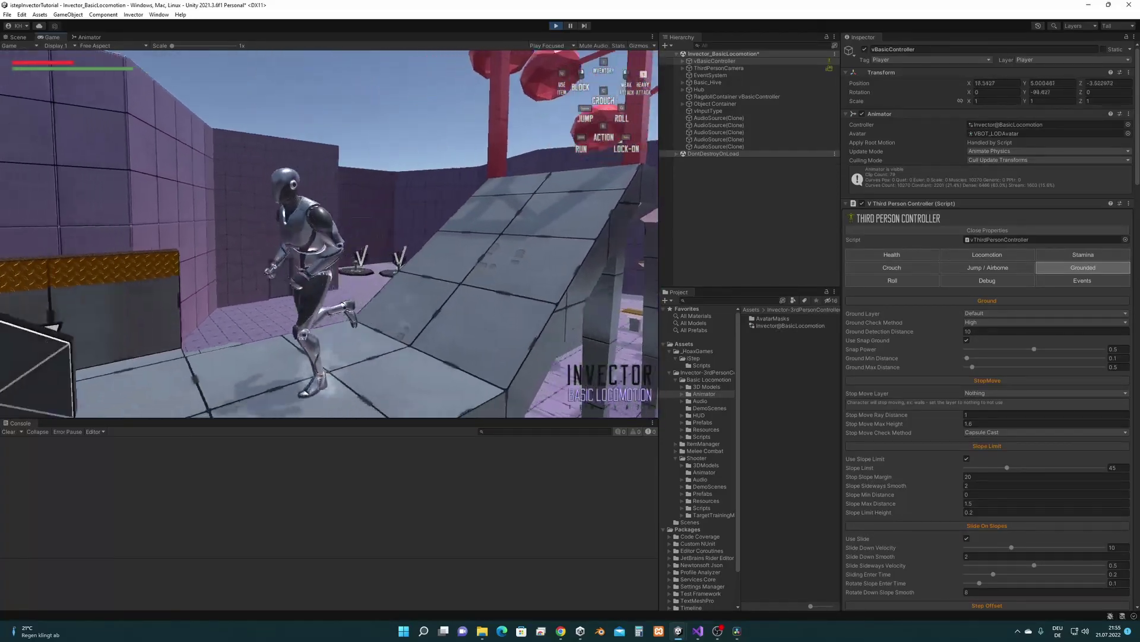
key("w")
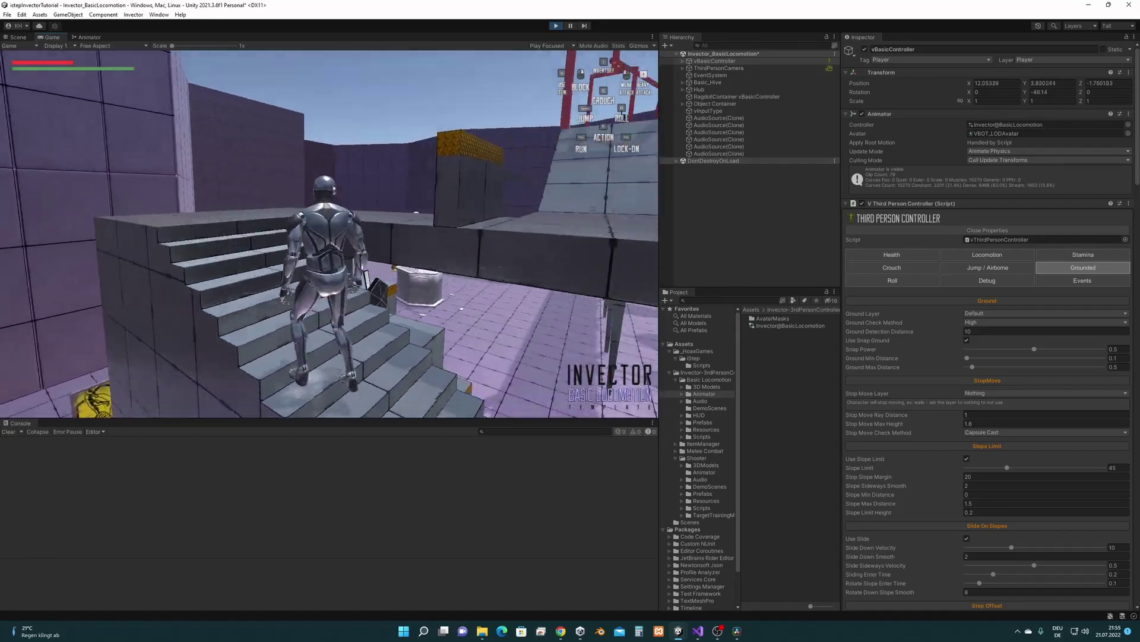
key("w")
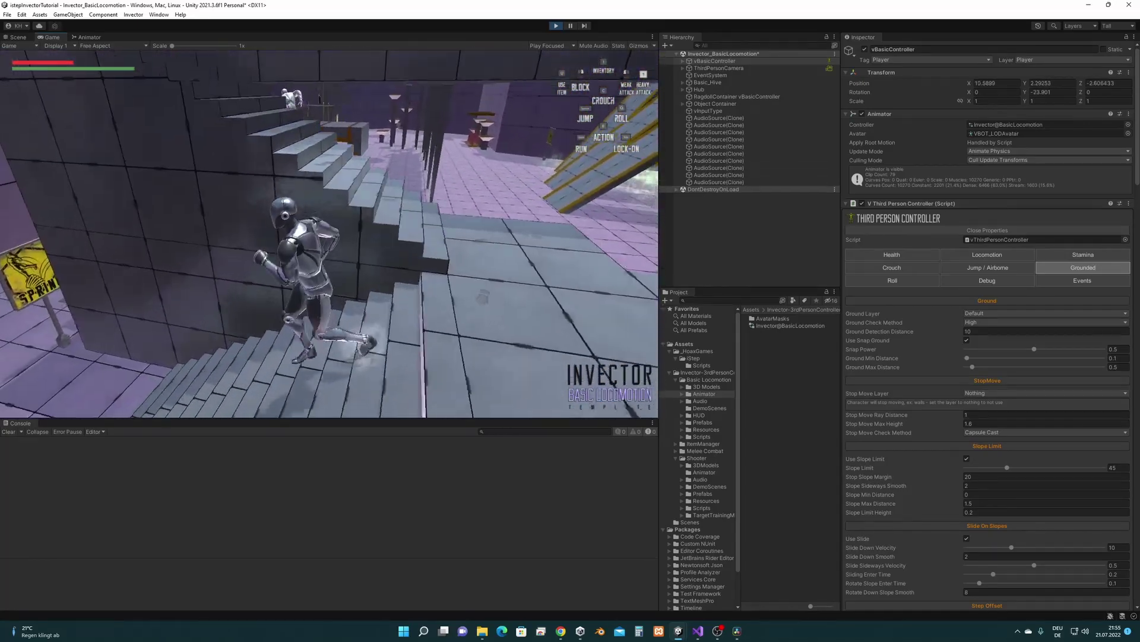
key("w")
key("w")
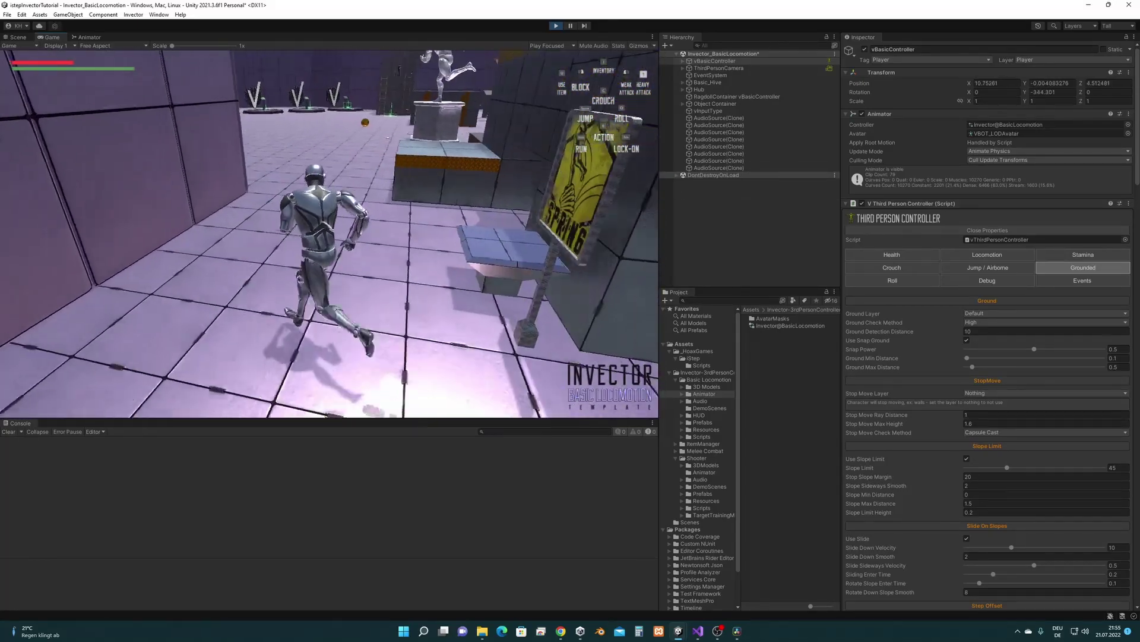
Step: Run the character across the ground floor past the statue towards the ramps, stop there, and leave the game's input focus
key("w")
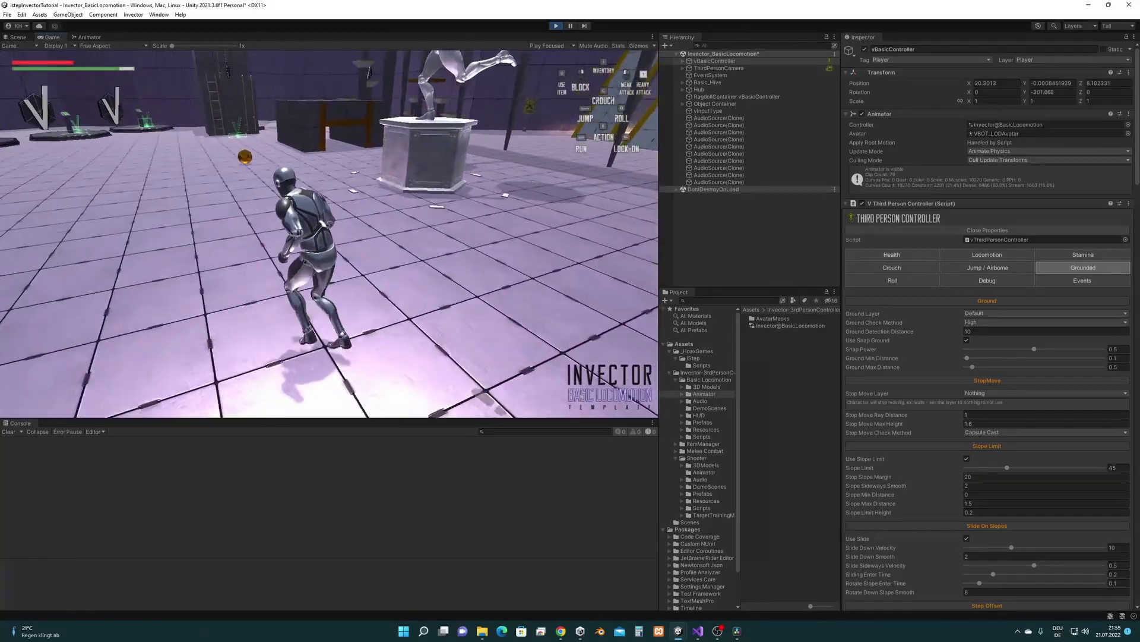
key("w")
key("q")
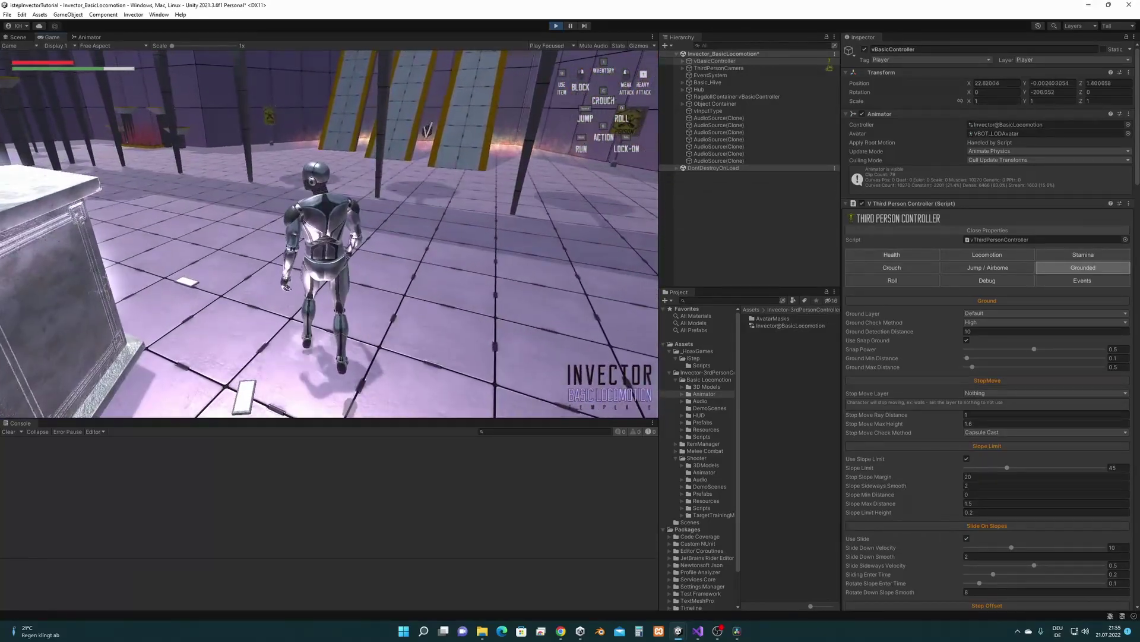
key("w")
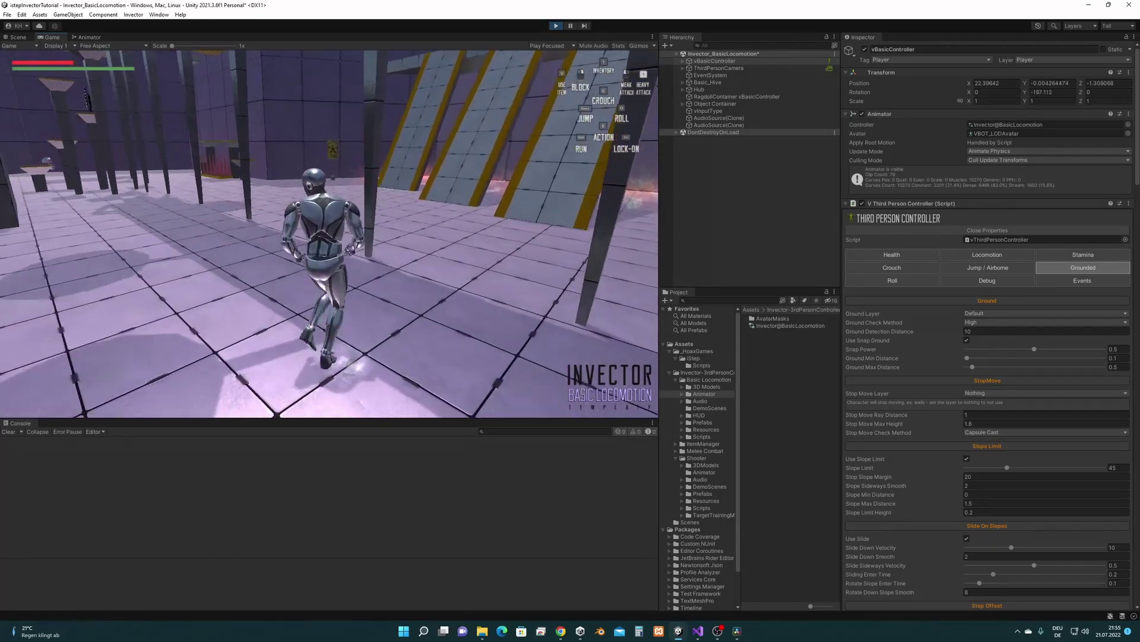
key("w")
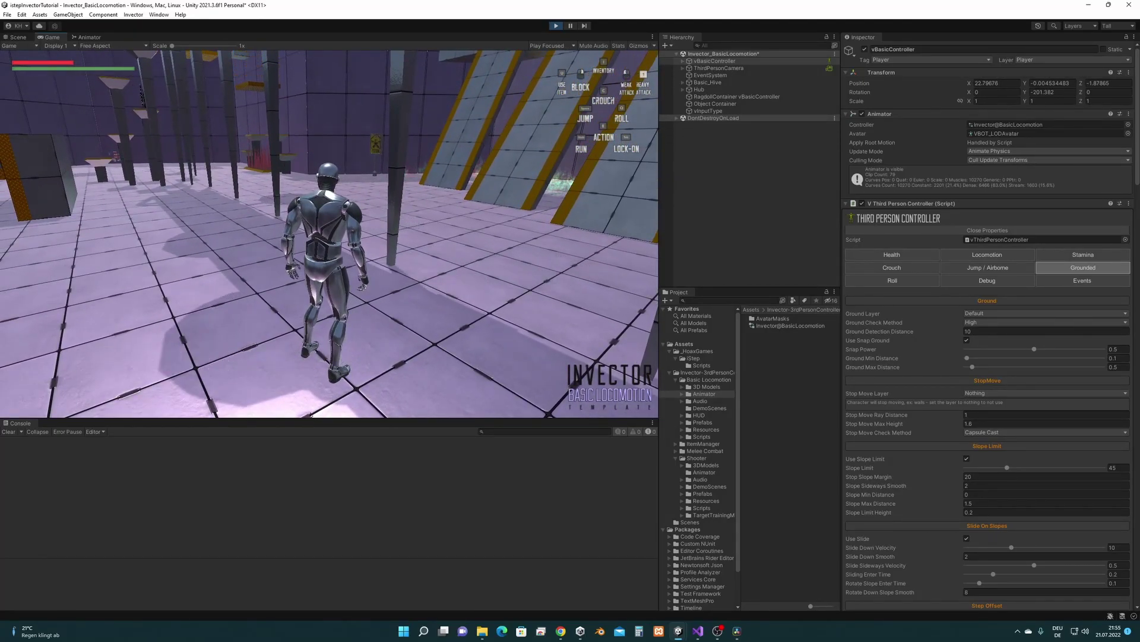
key("super")
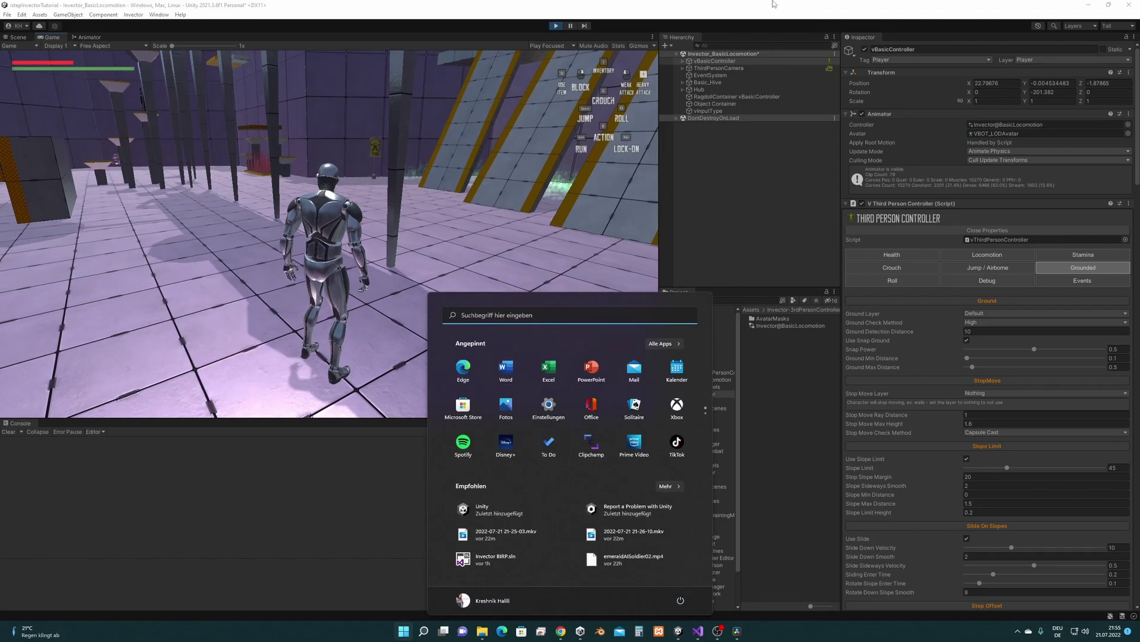
Step: Exit play mode and, in the character's Animator controller, set the Roll state's motion under Actions to the Running Slide mixamo.com clip
left_click(557, 27)
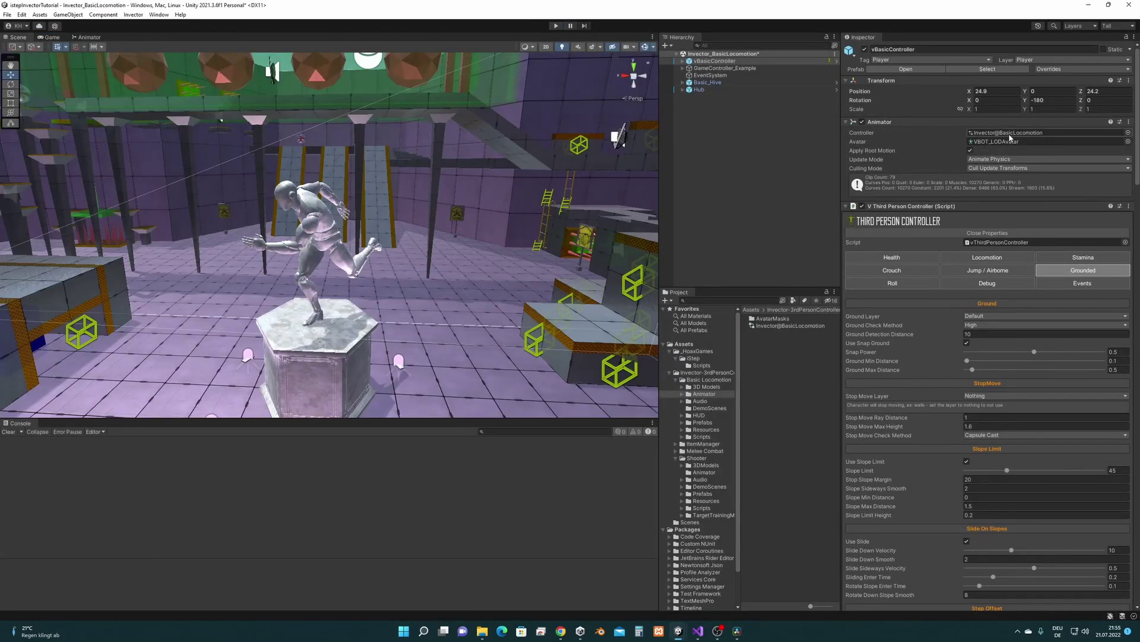
double_click(1011, 133)
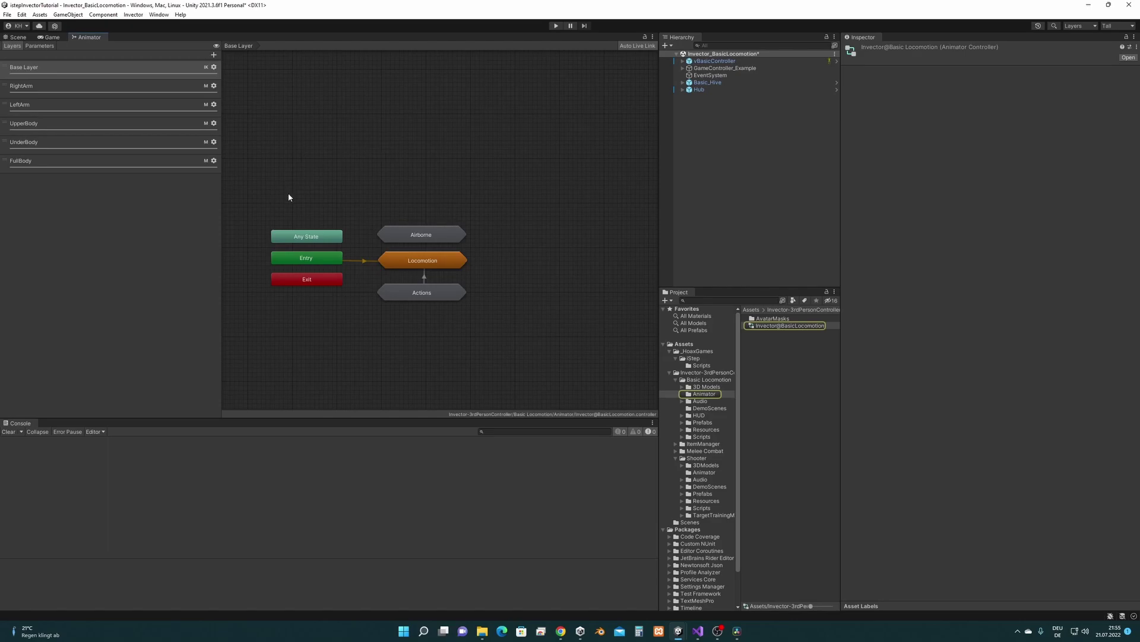
left_click(76, 71)
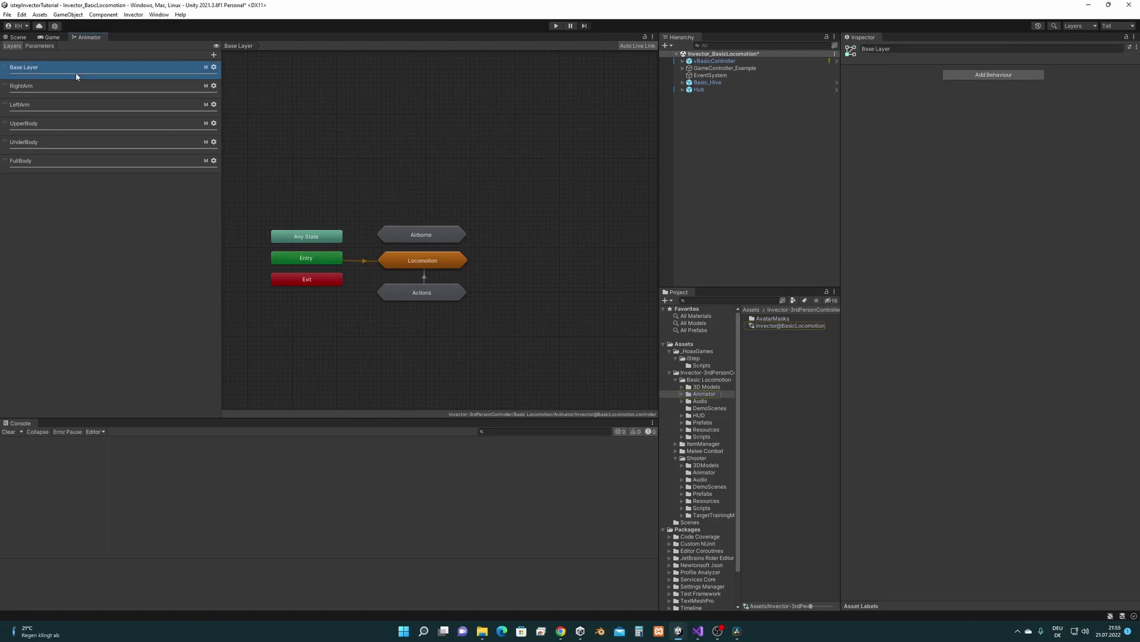
double_click(436, 297)
double_click(432, 170)
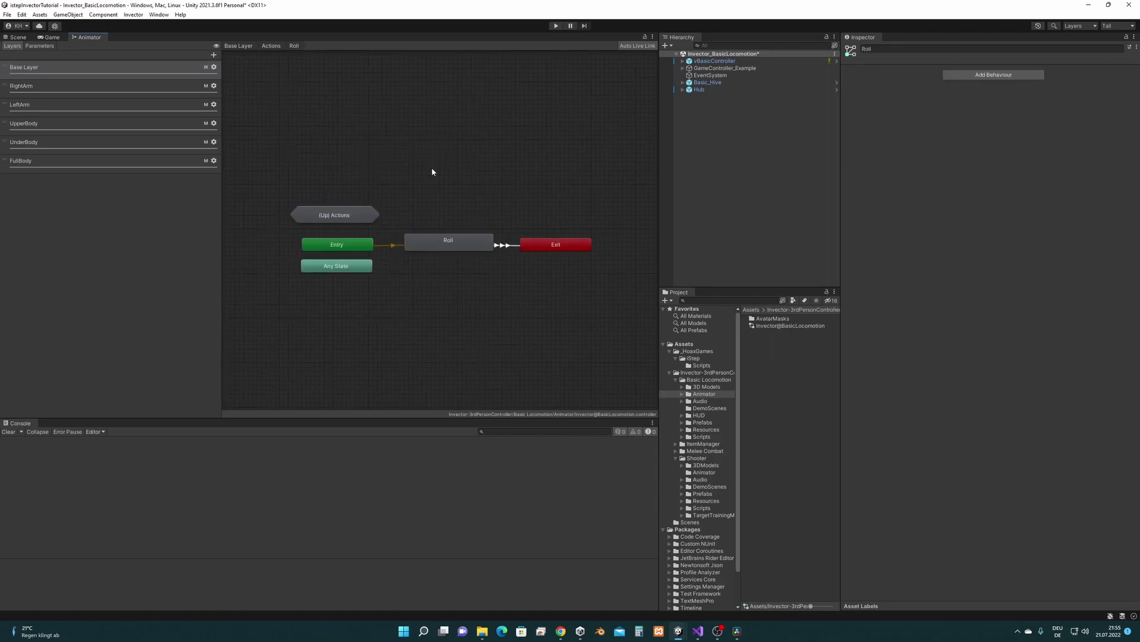
left_click(468, 248)
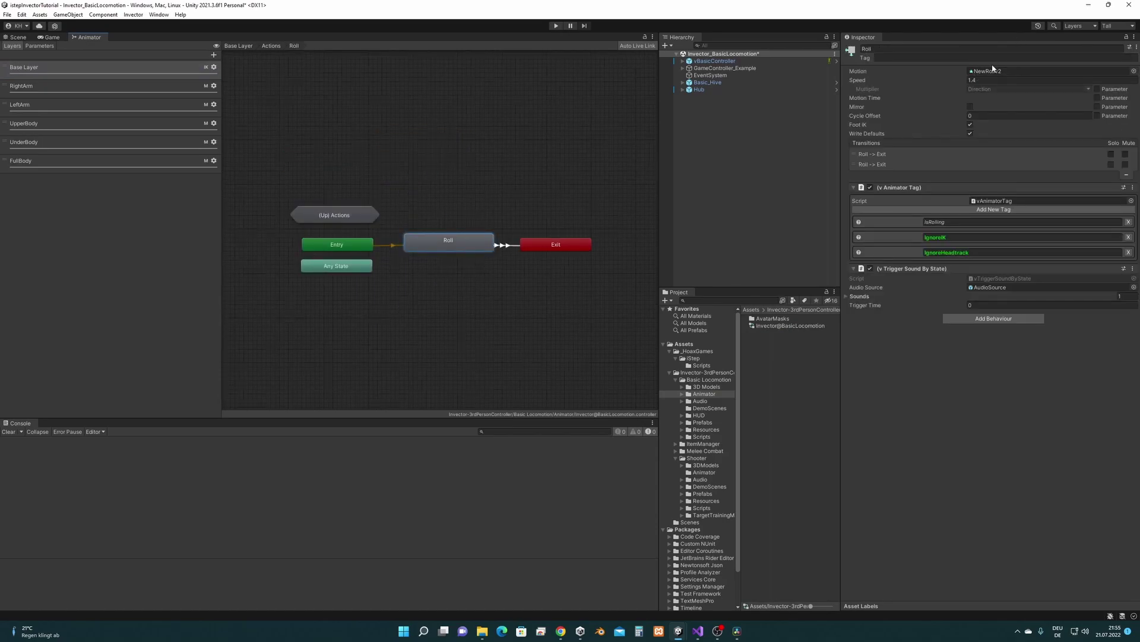
left_click(700, 372)
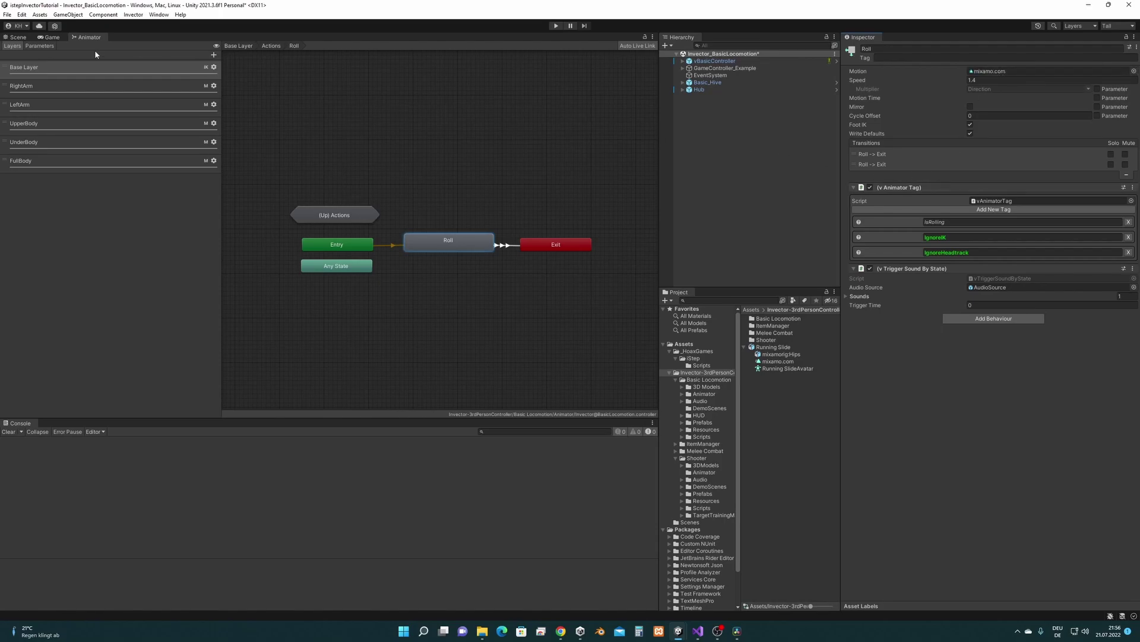
Step: Play-test the scene by running the character through the door and across the hall to the ramps, triggering the roll action along the way
left_click(14, 38)
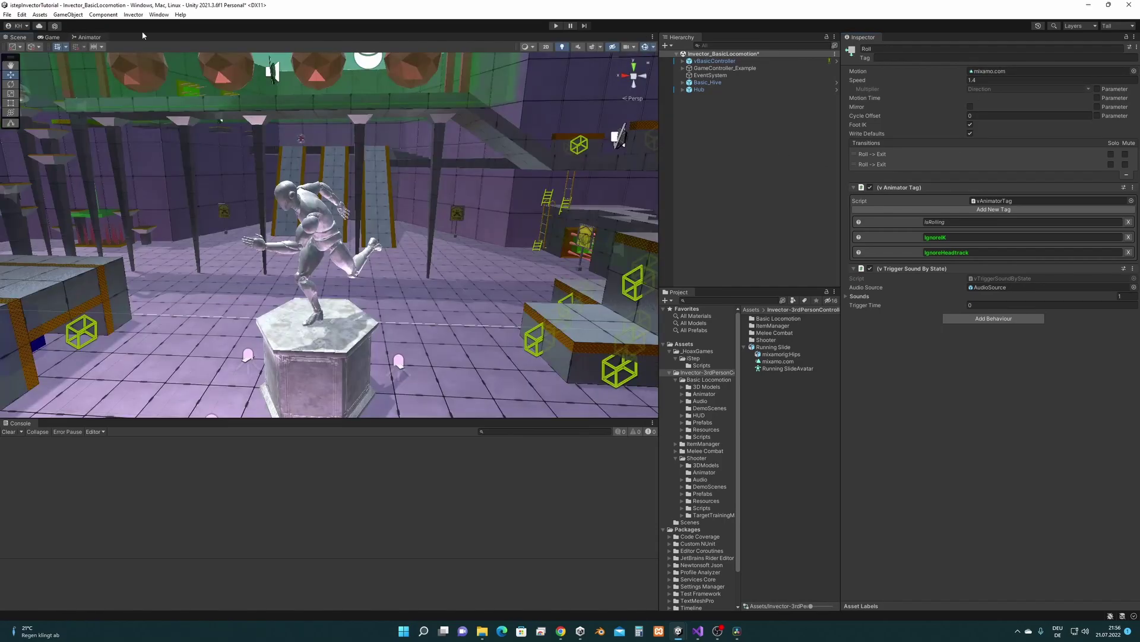
left_click(557, 26)
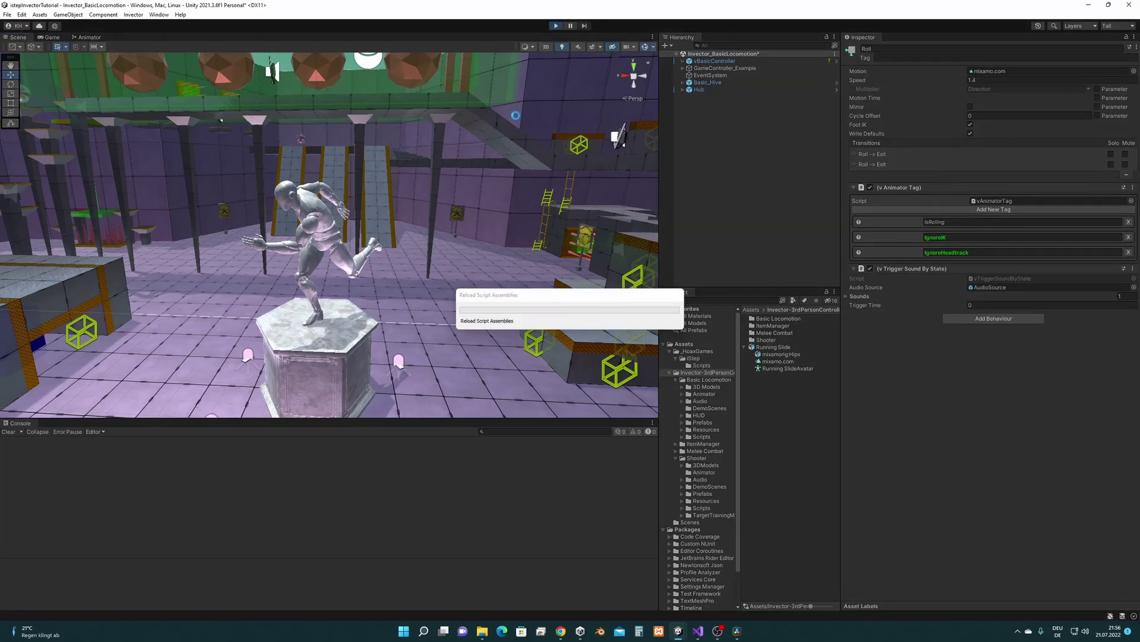
key("w")
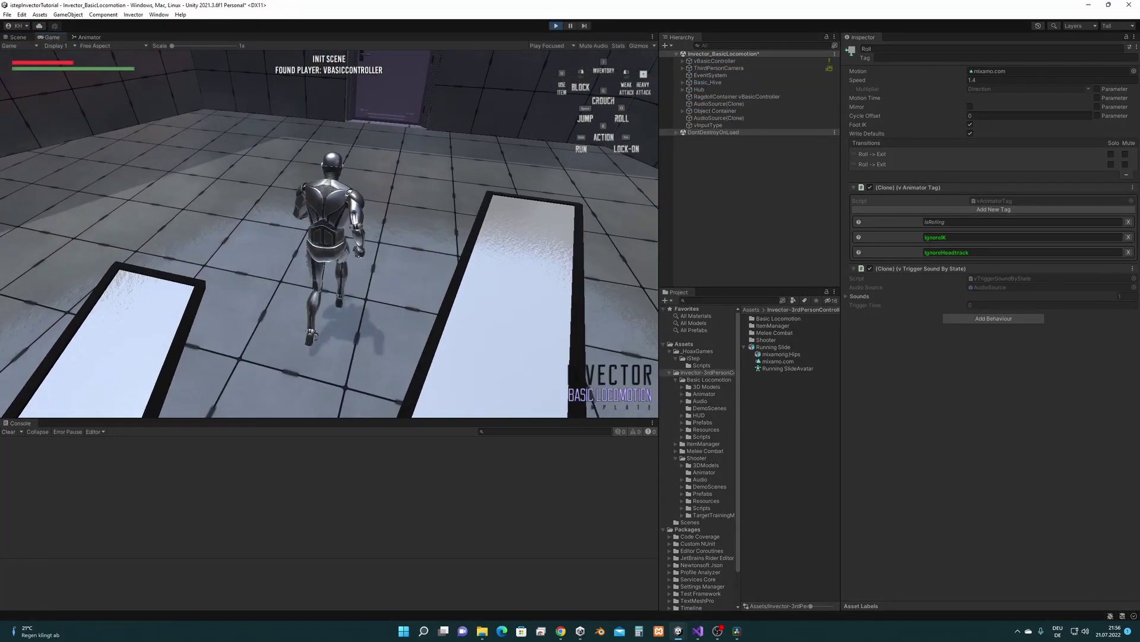
key("q")
key("w")
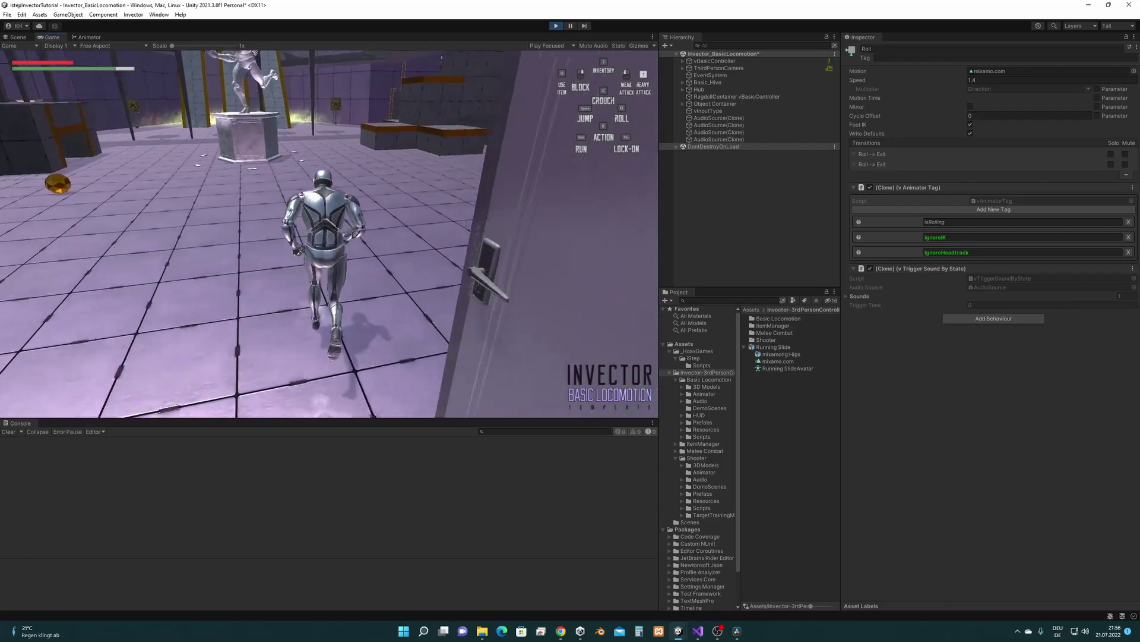
key("w")
key("q")
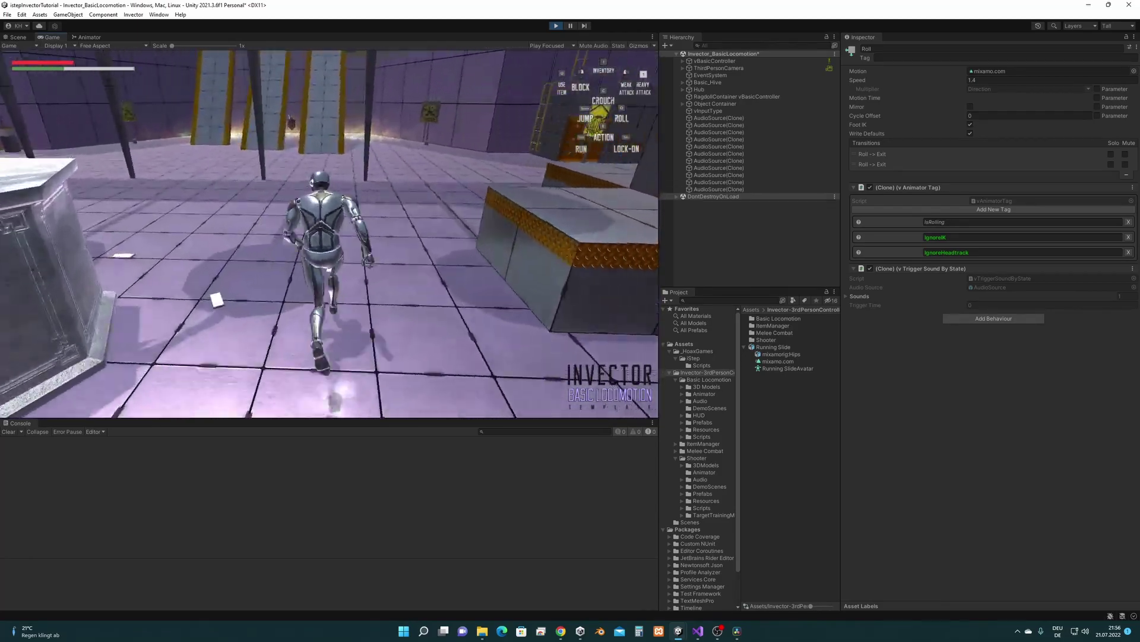
key("w")
key("q")
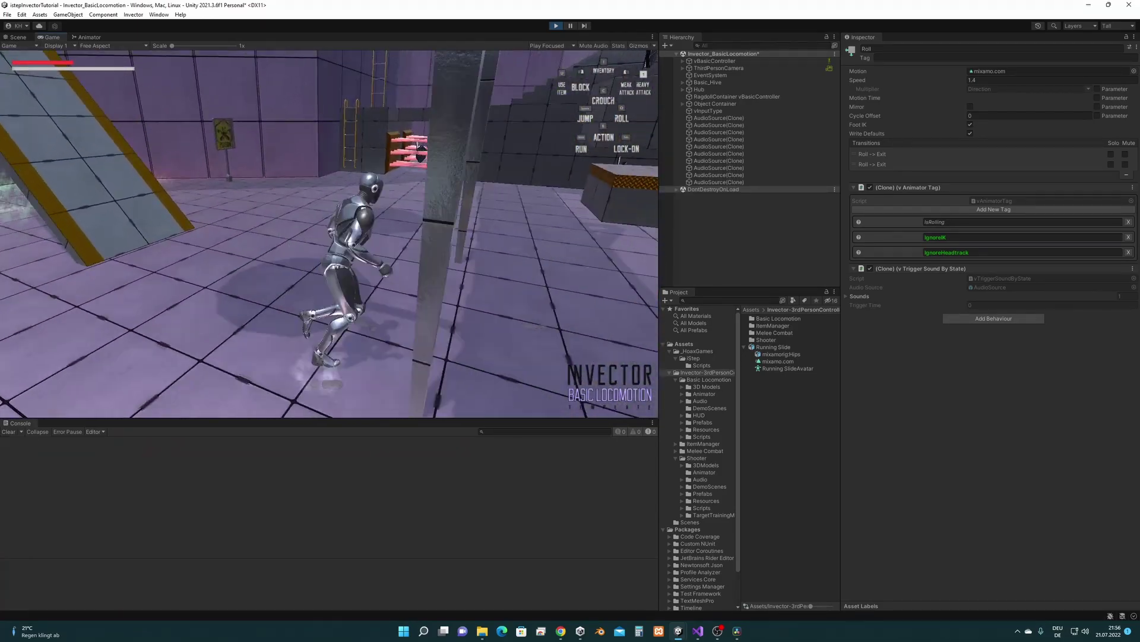
Step: Run the character onto the ramp and trigger the roll action on it to check how the slide animation follows the slope
key("w")
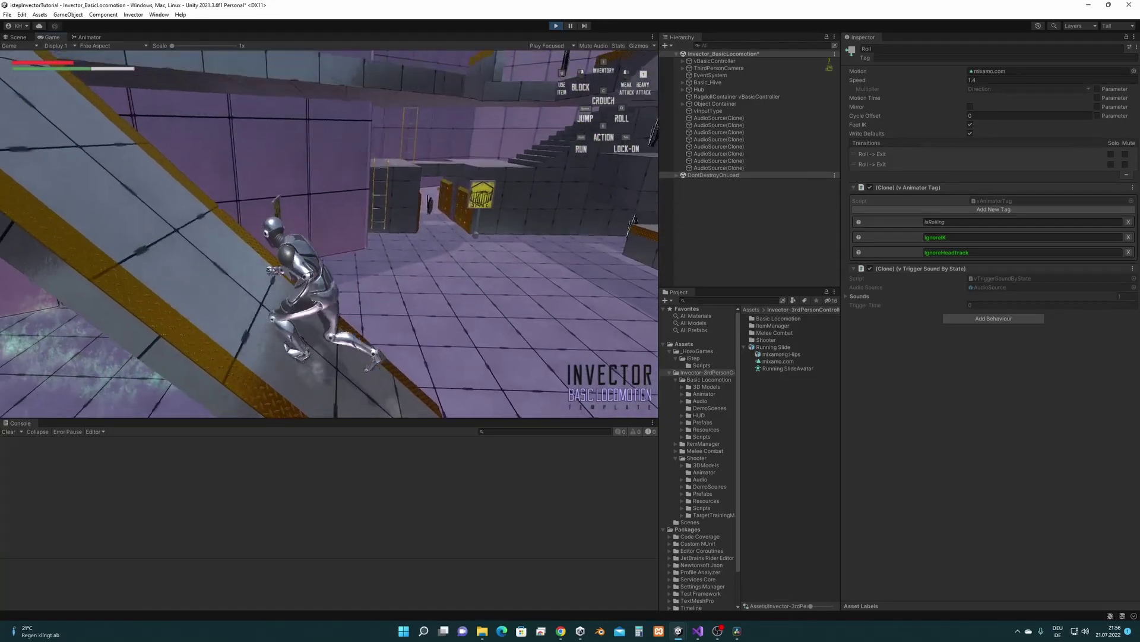
key("q")
key("w")
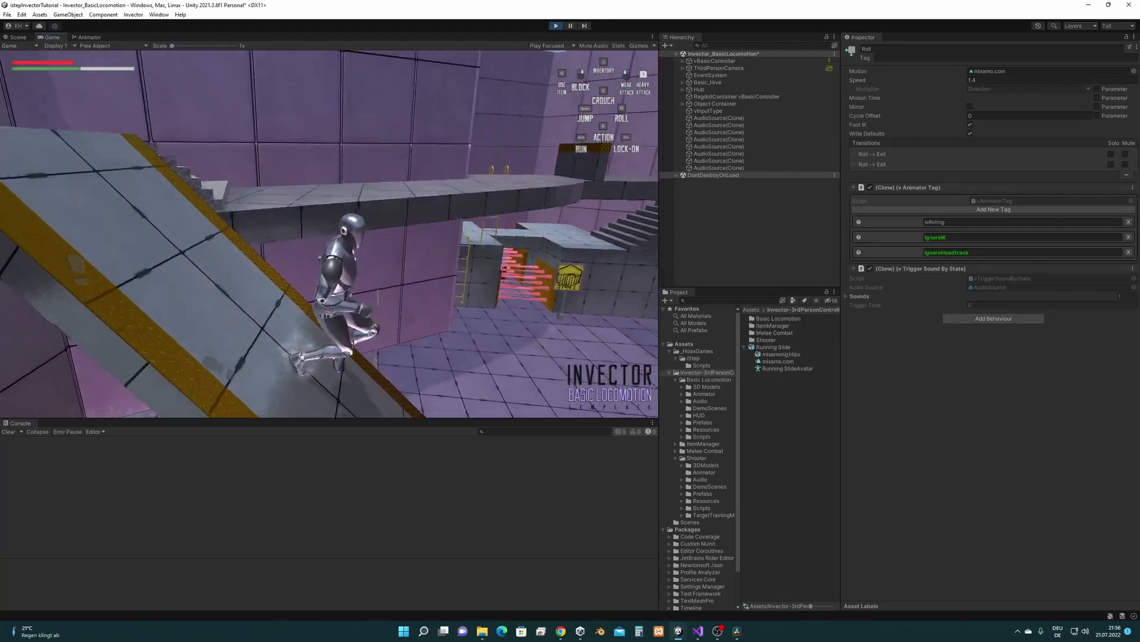
key("w")
key("q")
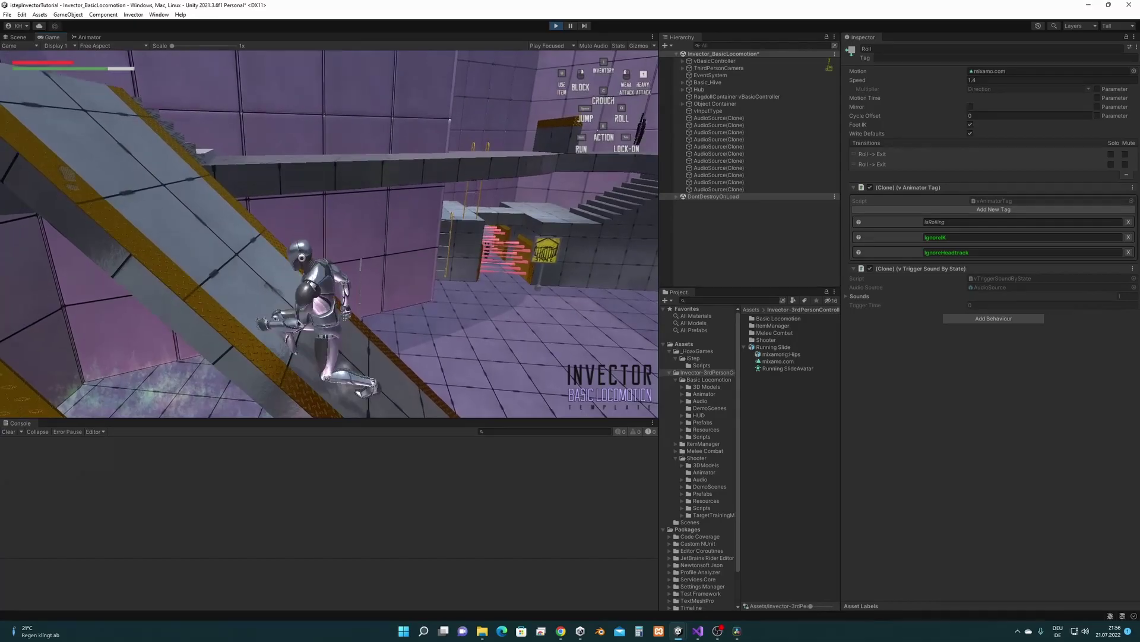
Step: Move the character off the ramp, walk it around on the ground floor, and stop the play test
key("d")
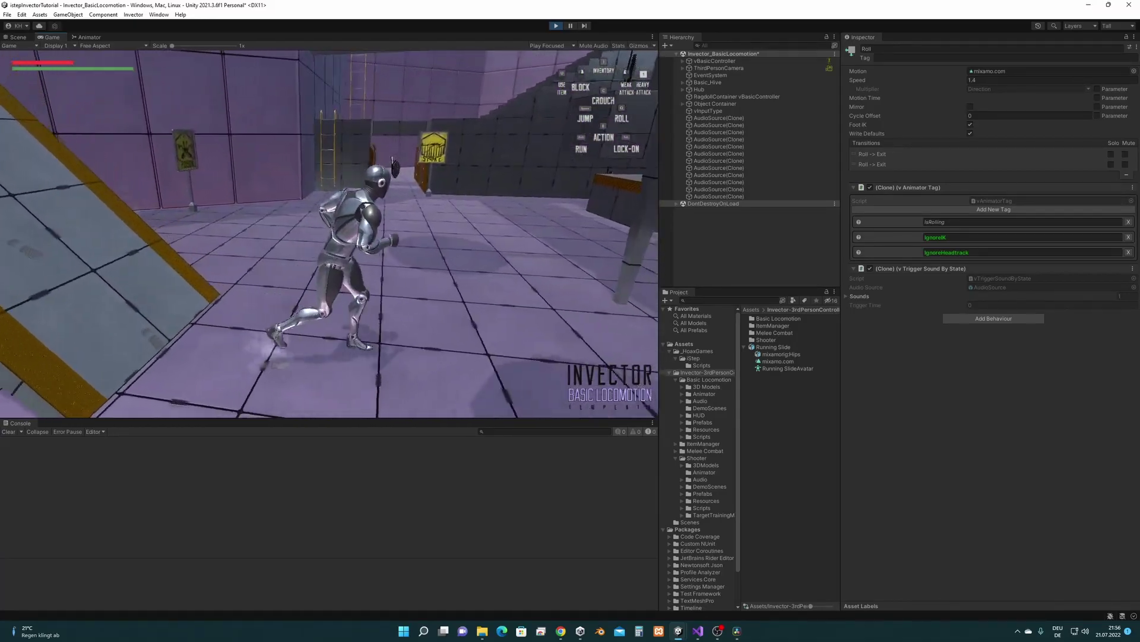
key("s")
key("a")
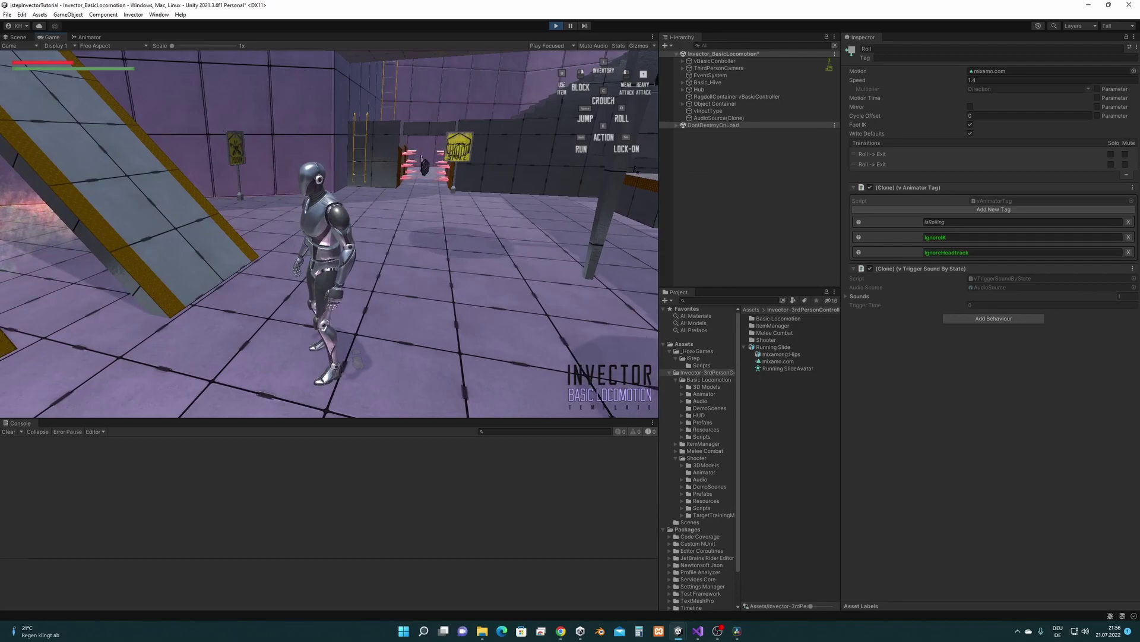
key("w")
key("a")
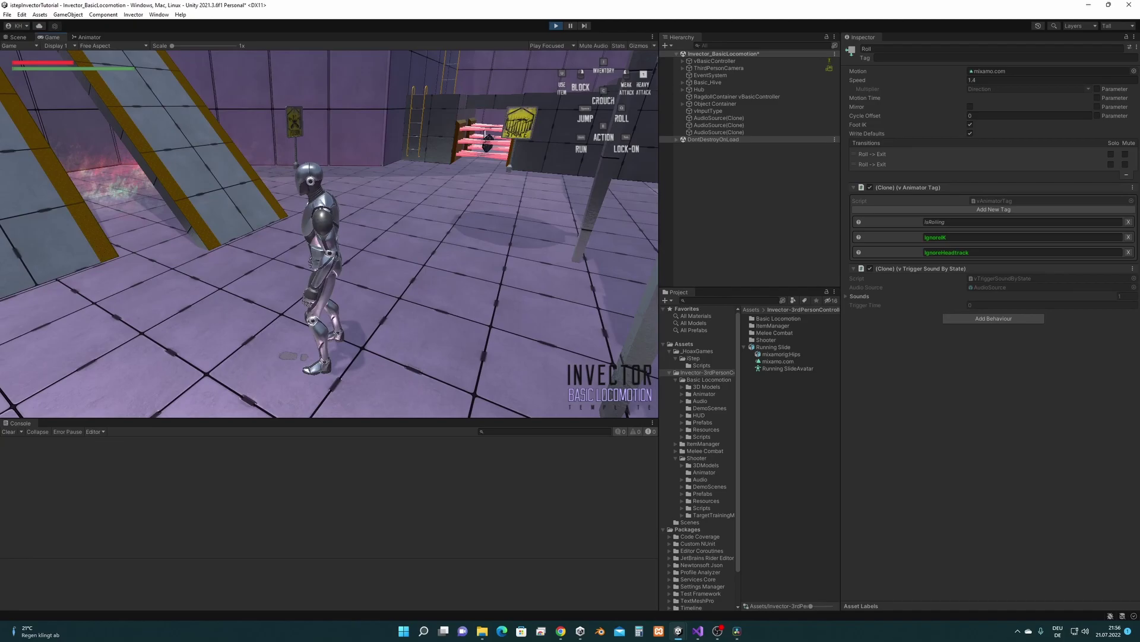
key("super")
left_click(556, 26)
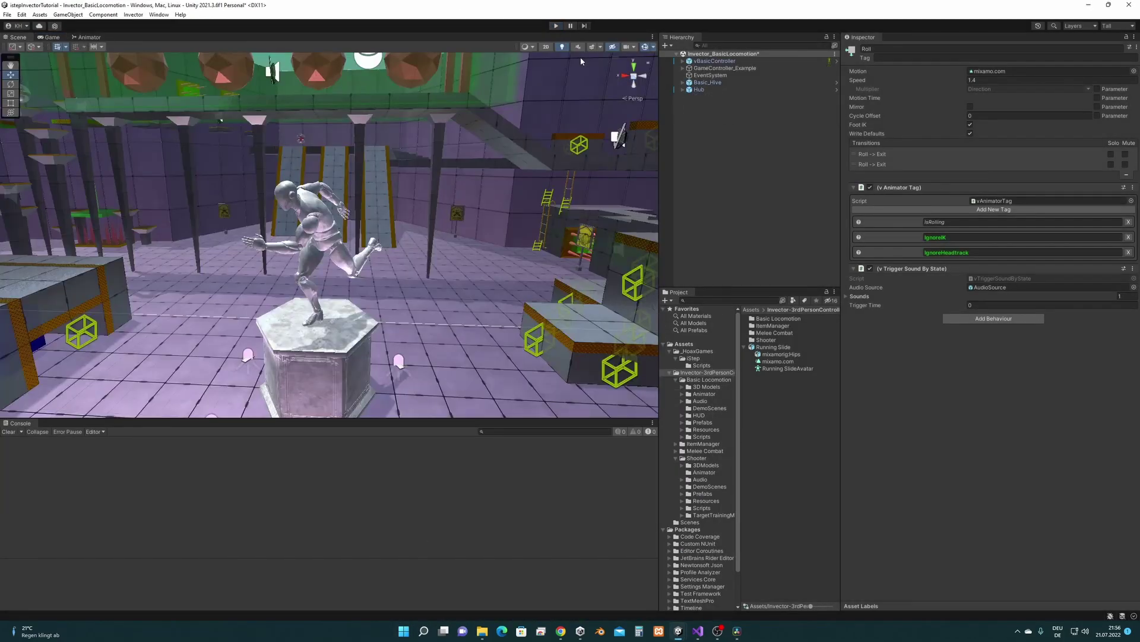
Step: Add the Addon Adapt To Surface Slope component to vBasicController
left_click(735, 61)
left_click_drag(1138, 183, 1101, 625)
left_click(1000, 600)
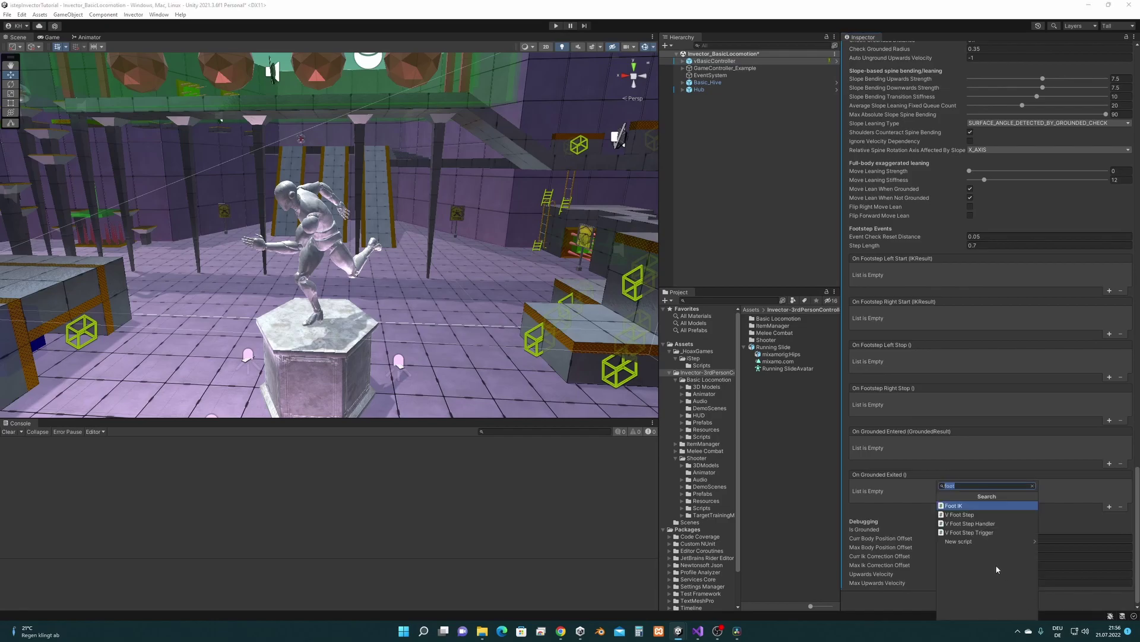
type("add")
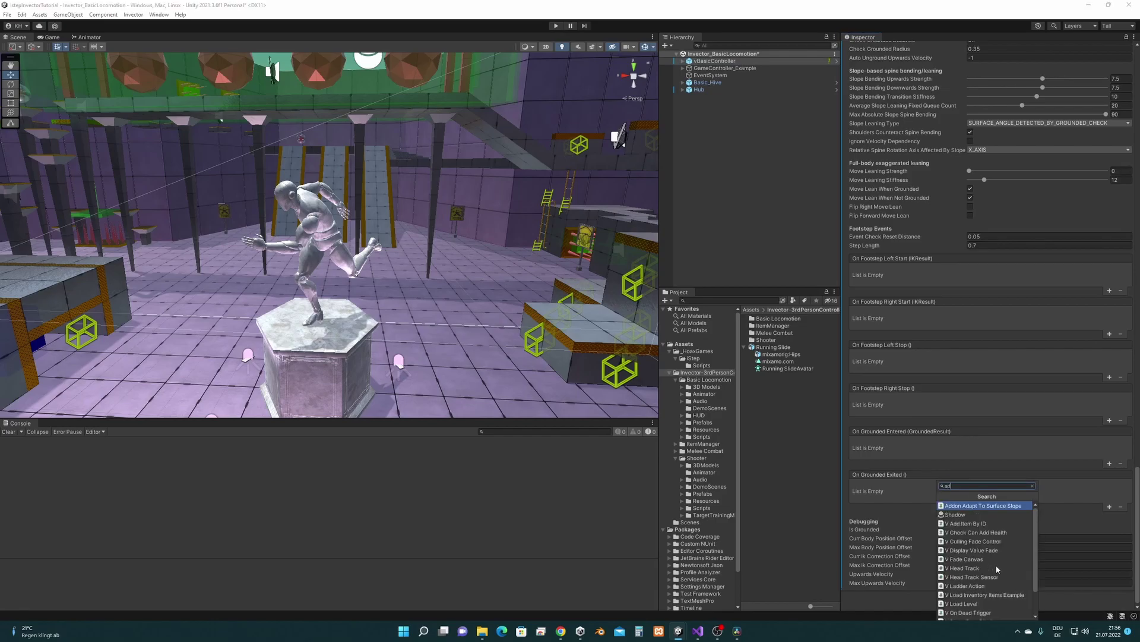
left_click(1007, 506)
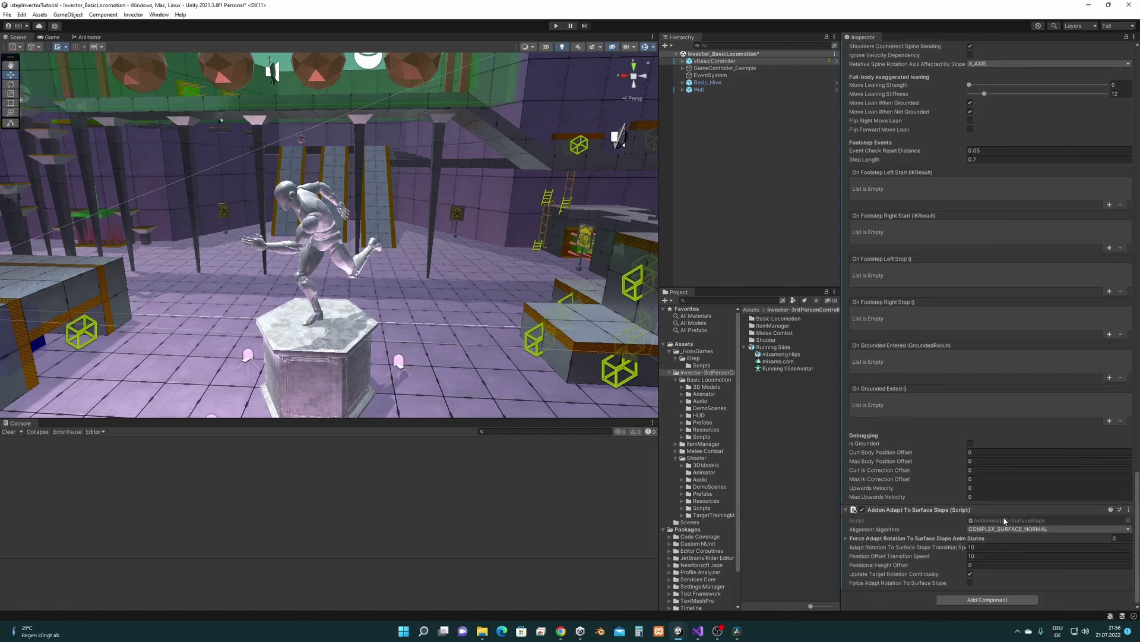
Step: Add a forced slope-adaptation animation state with Layer 0 and Animator State Roll, and set the Positional Height Offset to 0.1
mouse_move(968, 533)
left_click(846, 539)
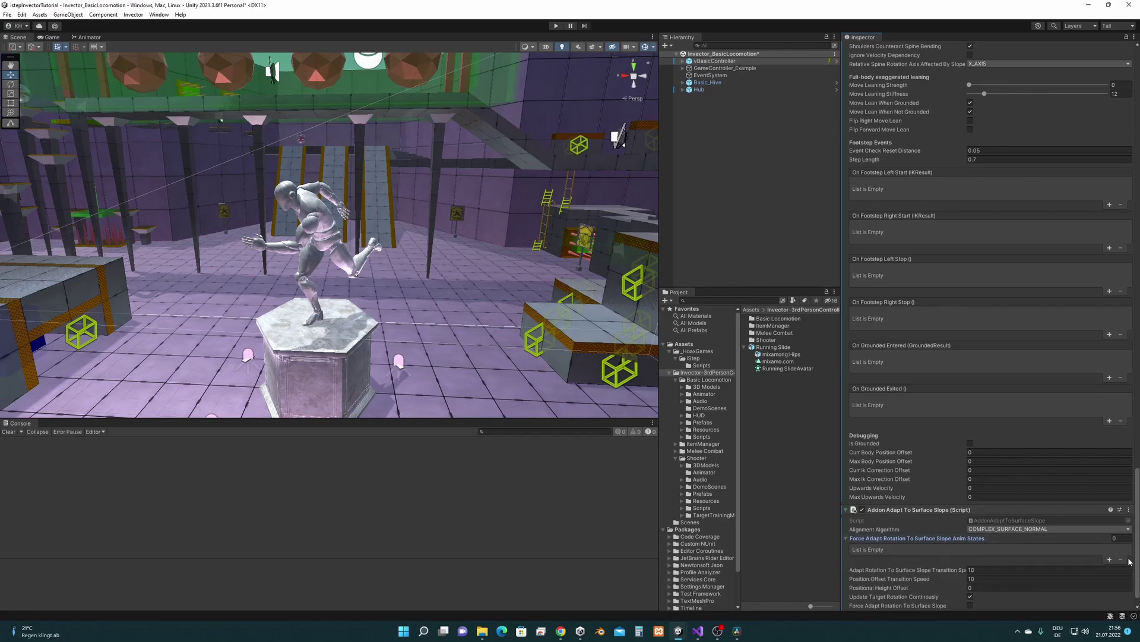
left_click(1109, 560)
left_click(862, 550)
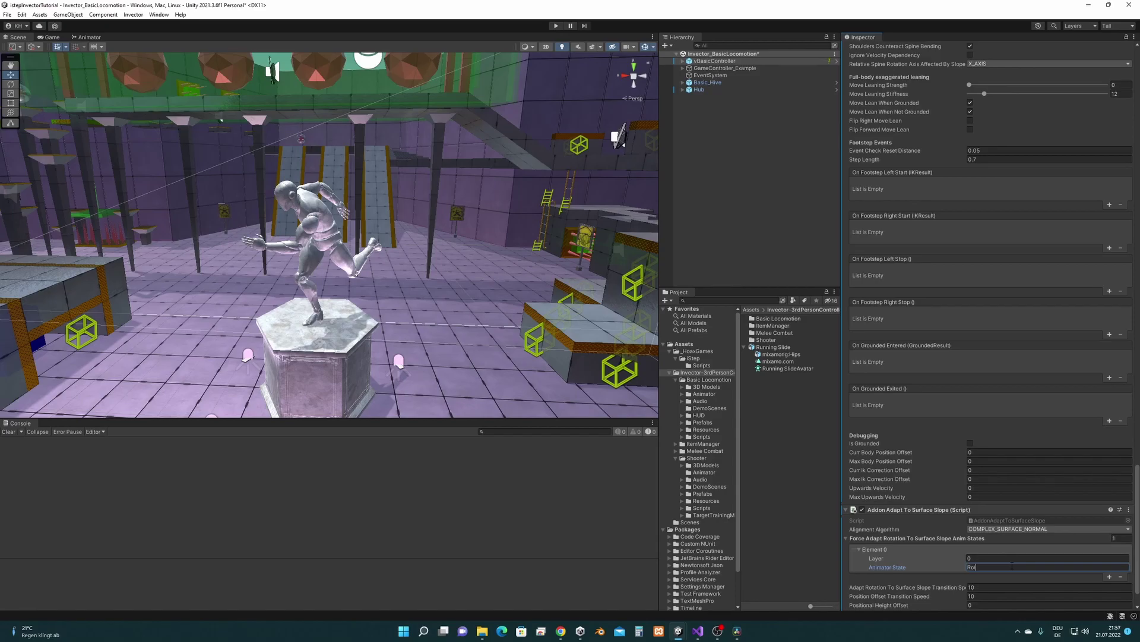
scroll(998, 569, "down", 2)
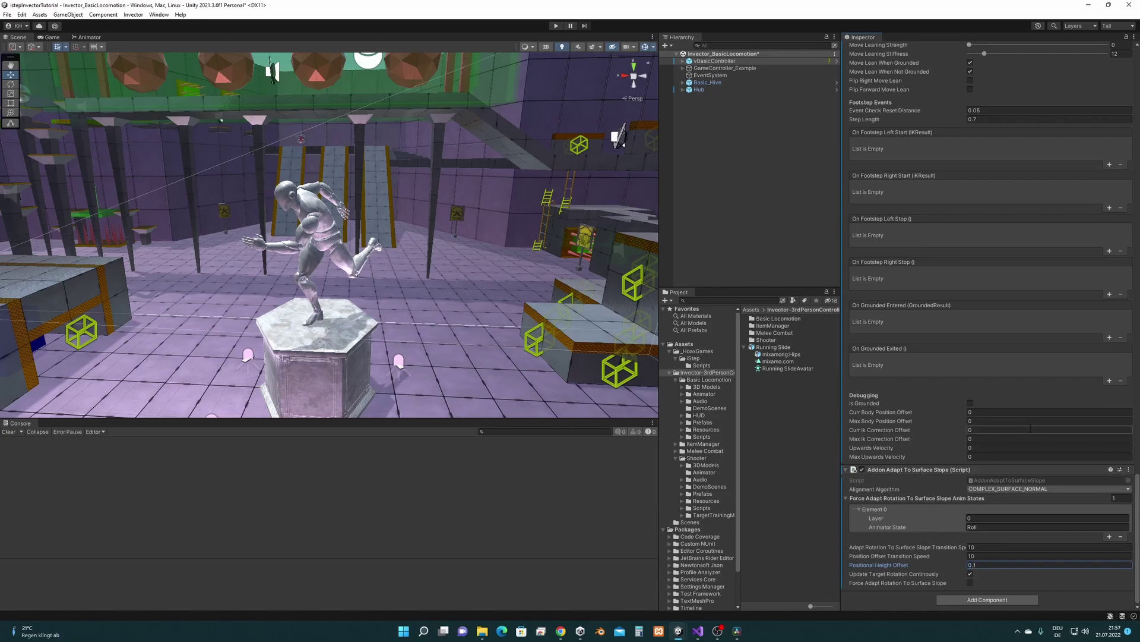
Step: Start a new play test and run the character through the door and past the statue to the ramps
left_click(556, 26)
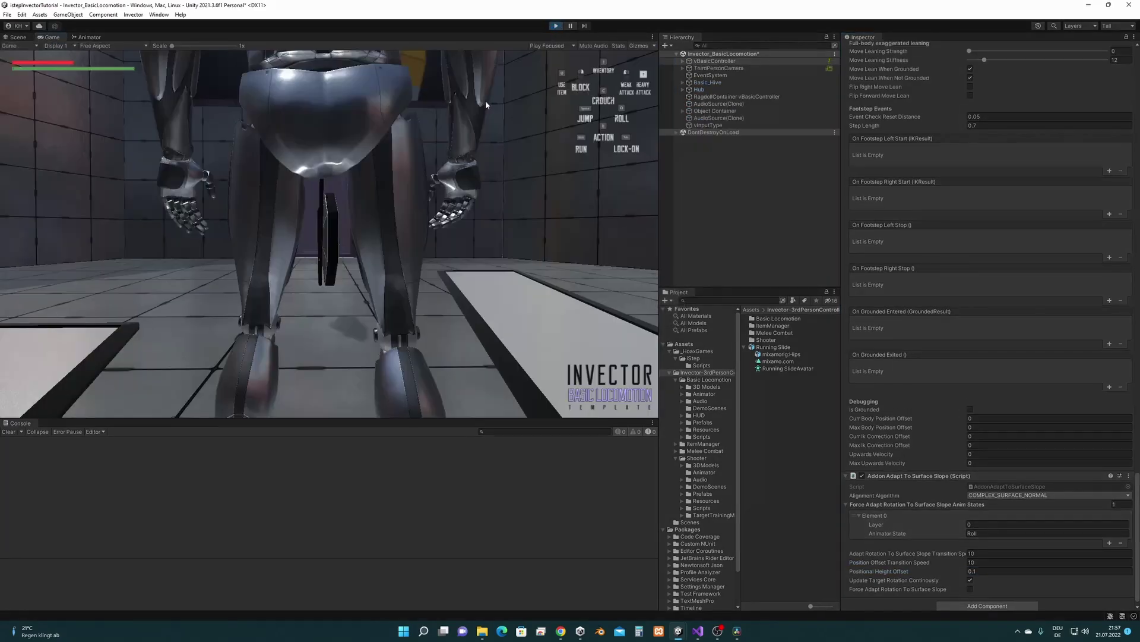
key("w")
key("w")
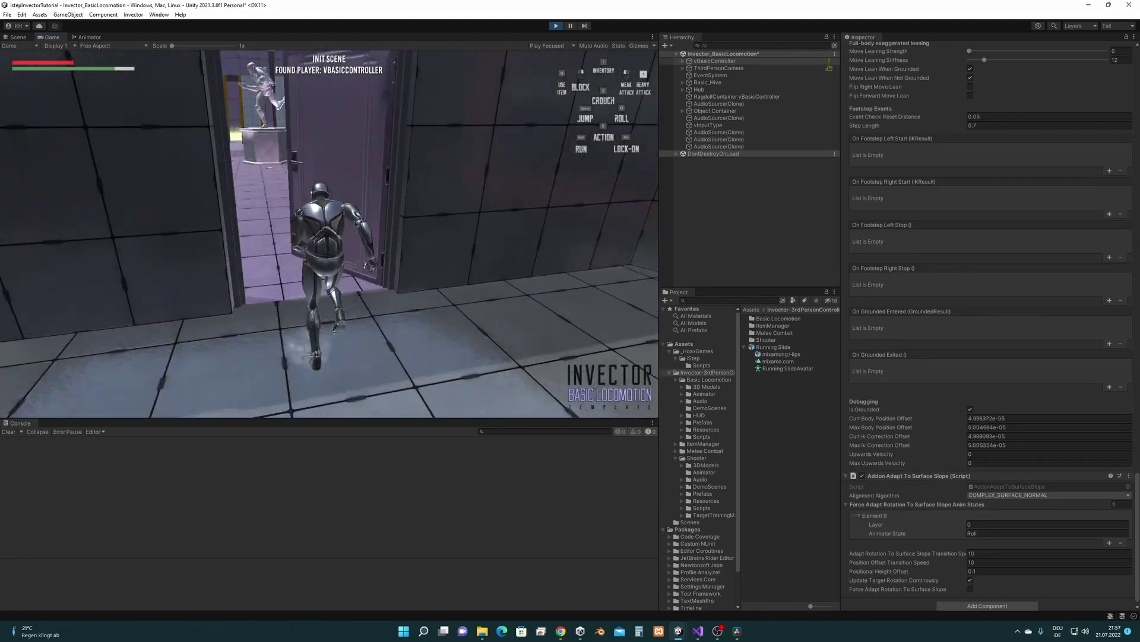
key("w")
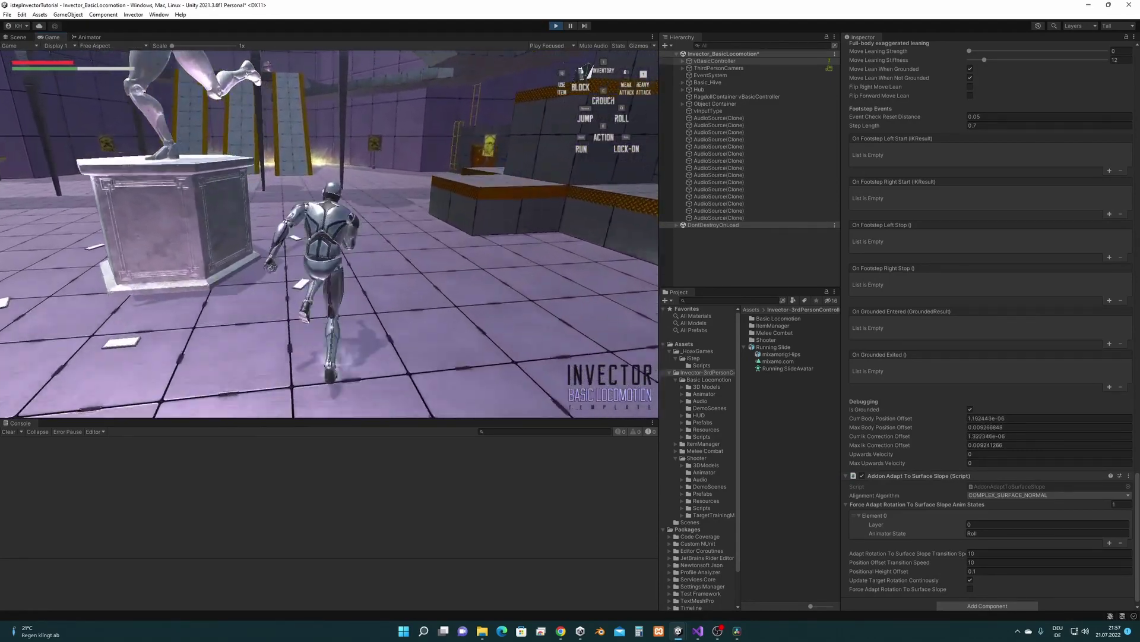
key("w")
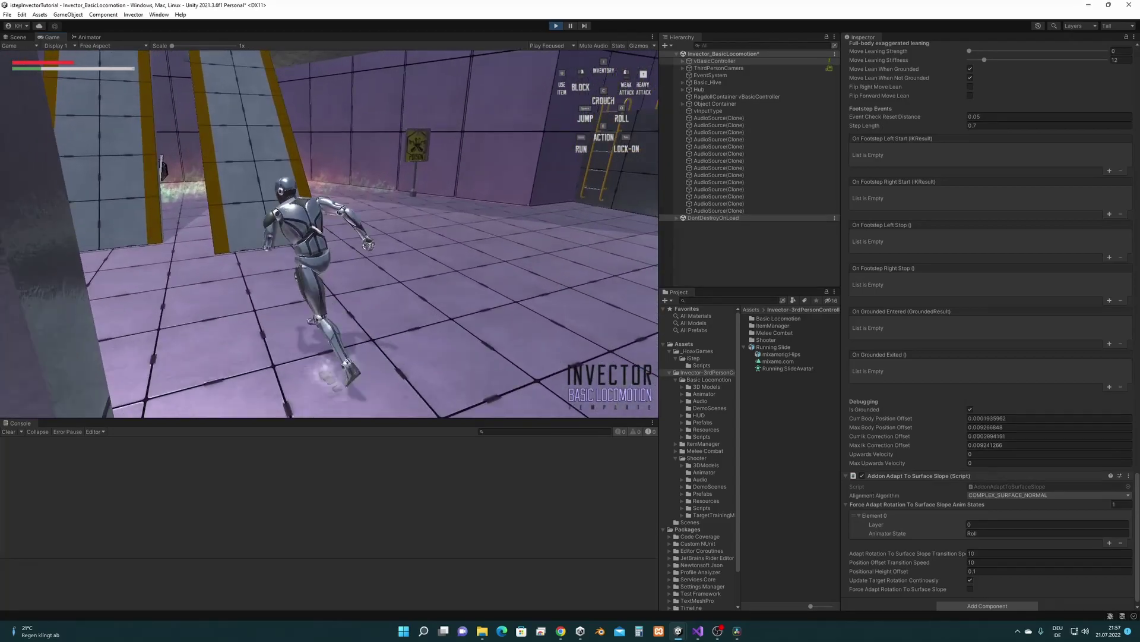
Step: Run the character up the ramp and perform slides on the slope to test how the slide adapts to it
key("q")
key("w")
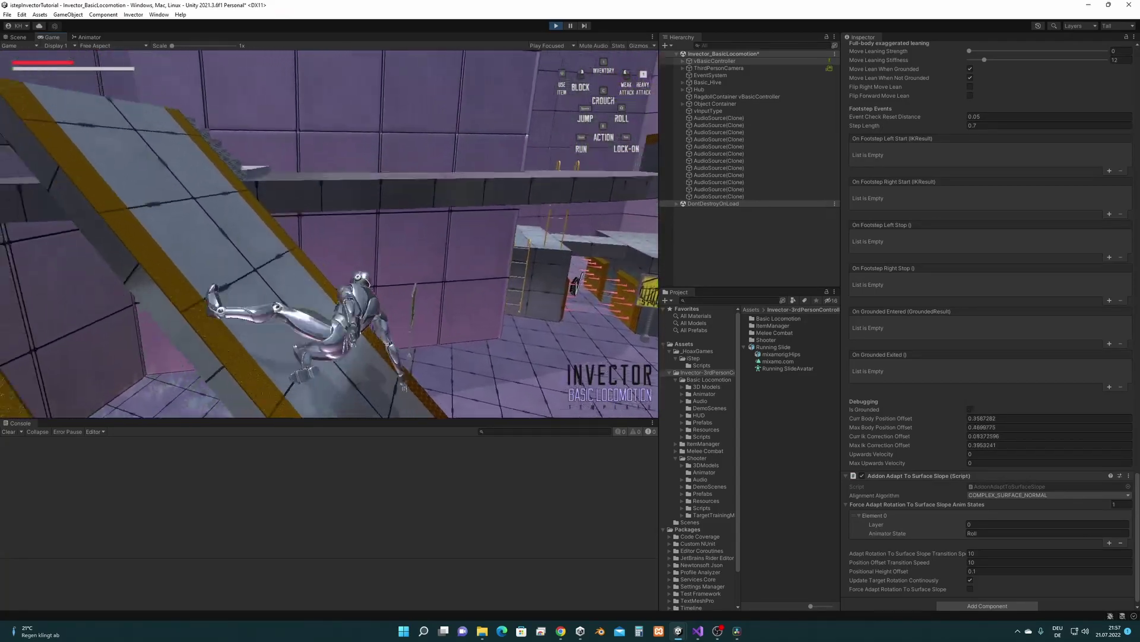
key("w")
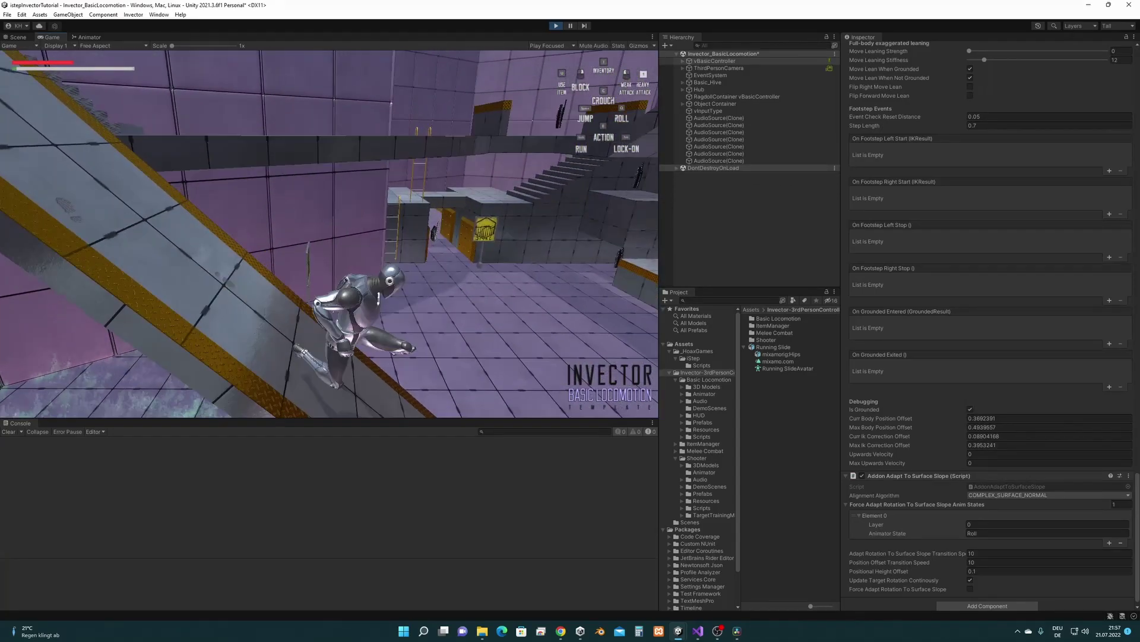
key("w")
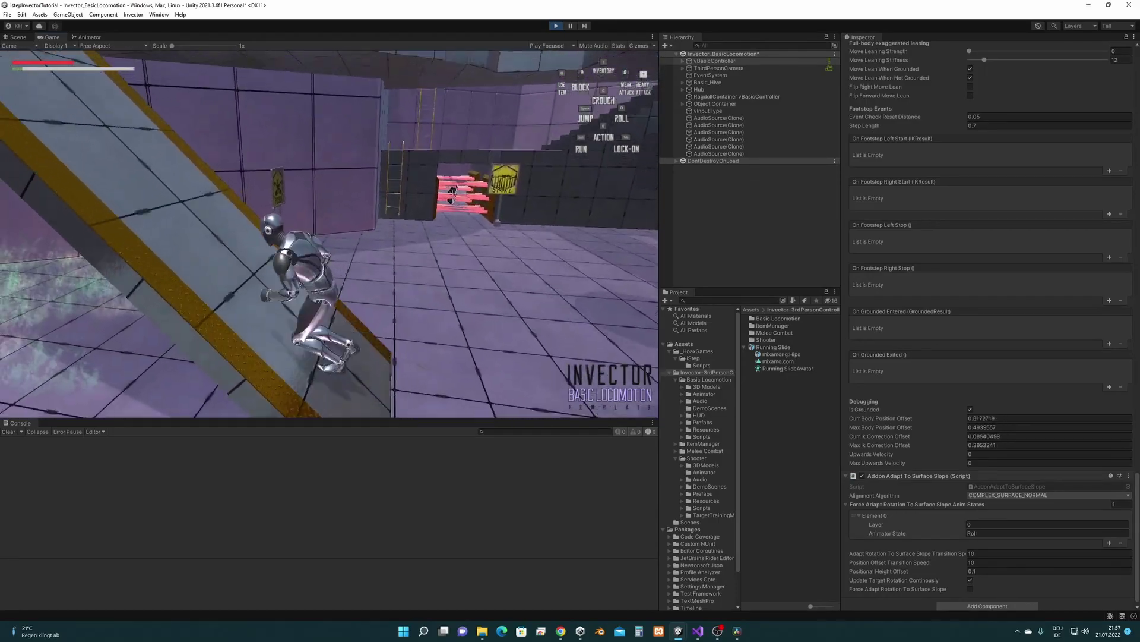
key("q")
key("w")
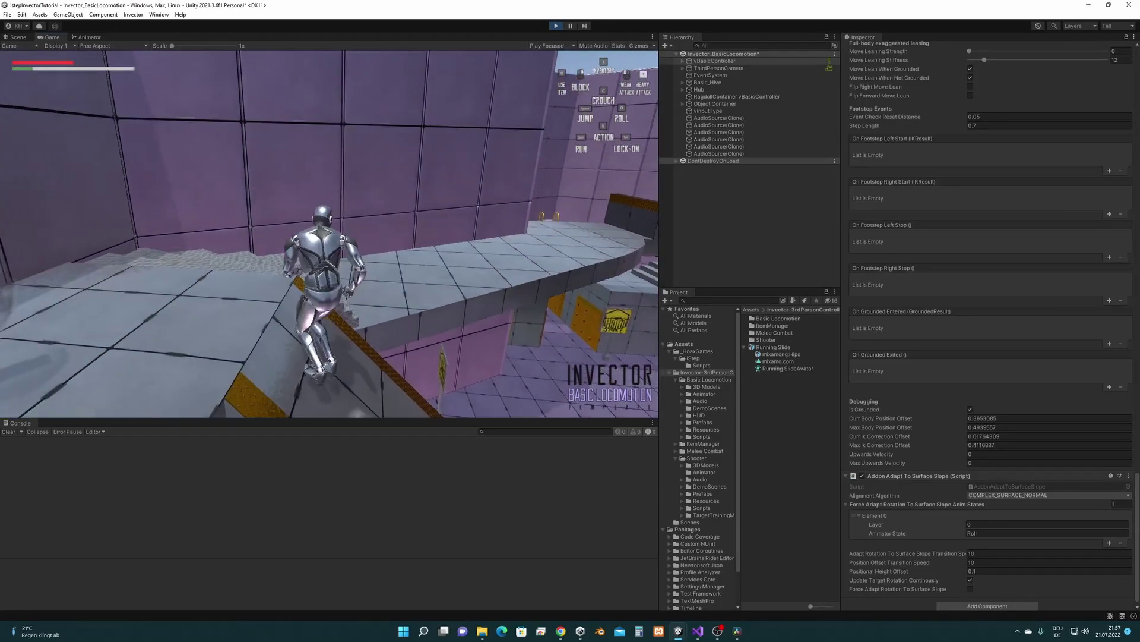
key("w")
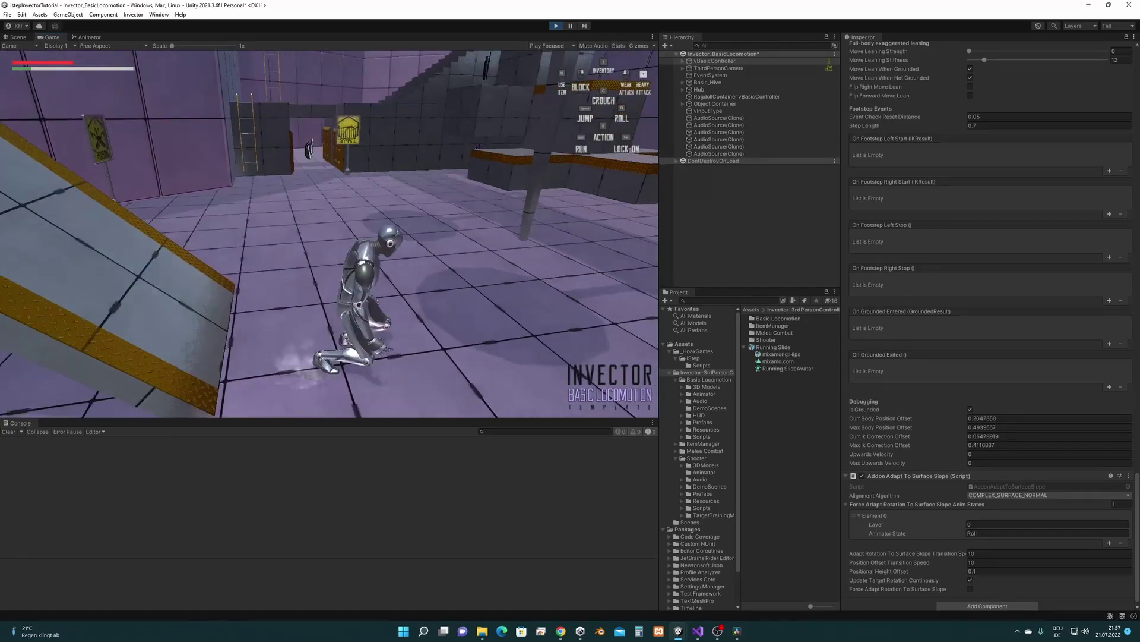
Step: Slide on the ground in front of the ramps, then run the character back onto a ramp and slide again
key("q")
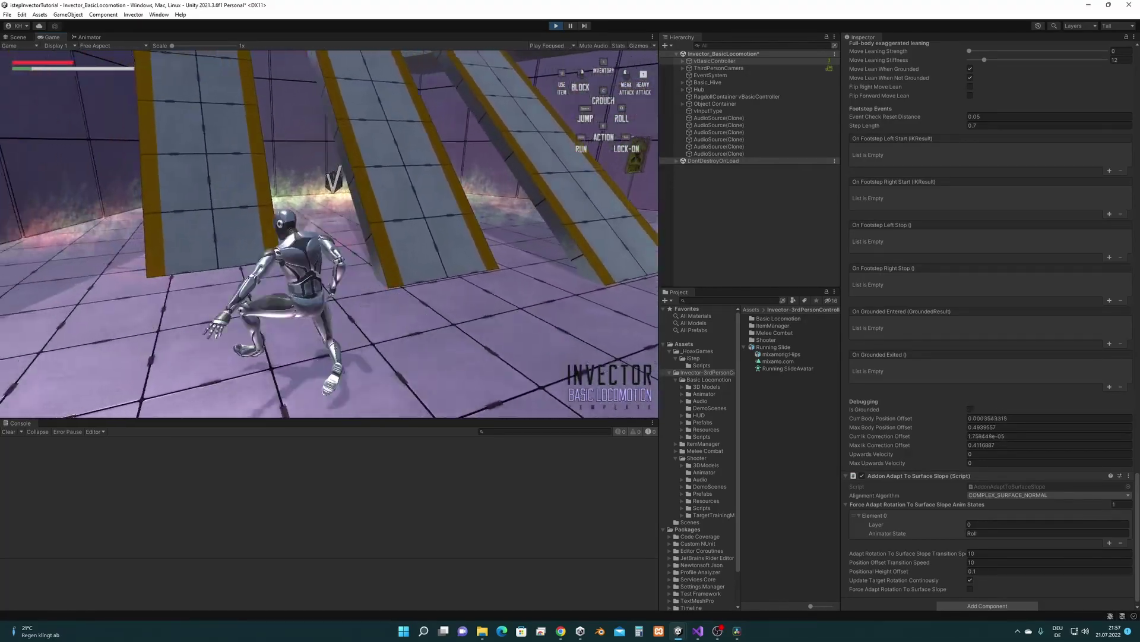
key("w")
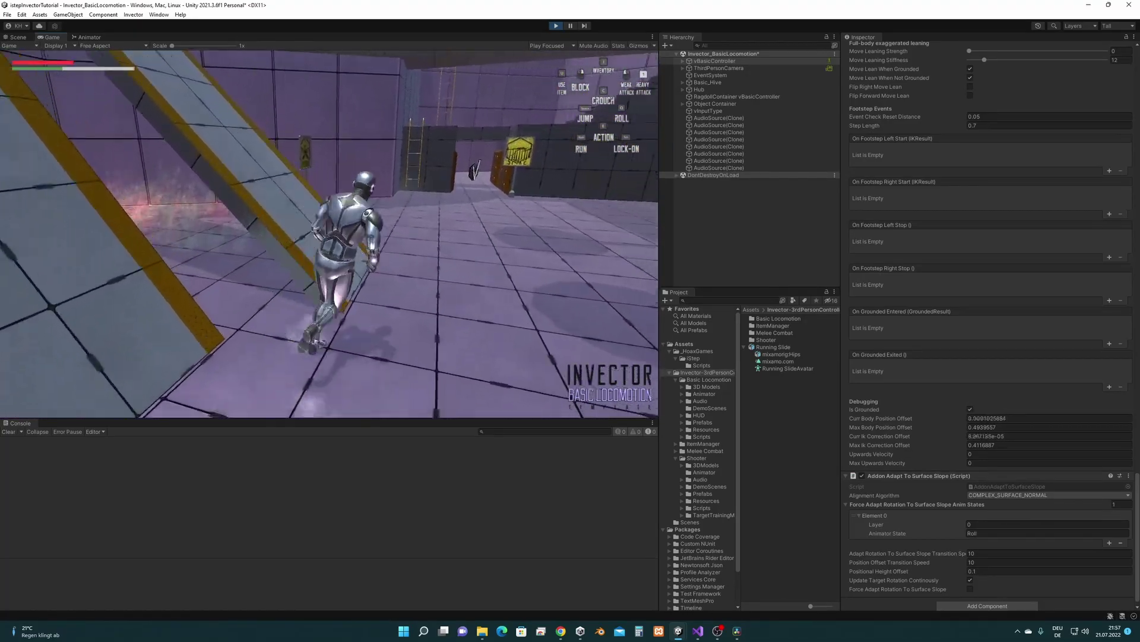
key("w")
key("q")
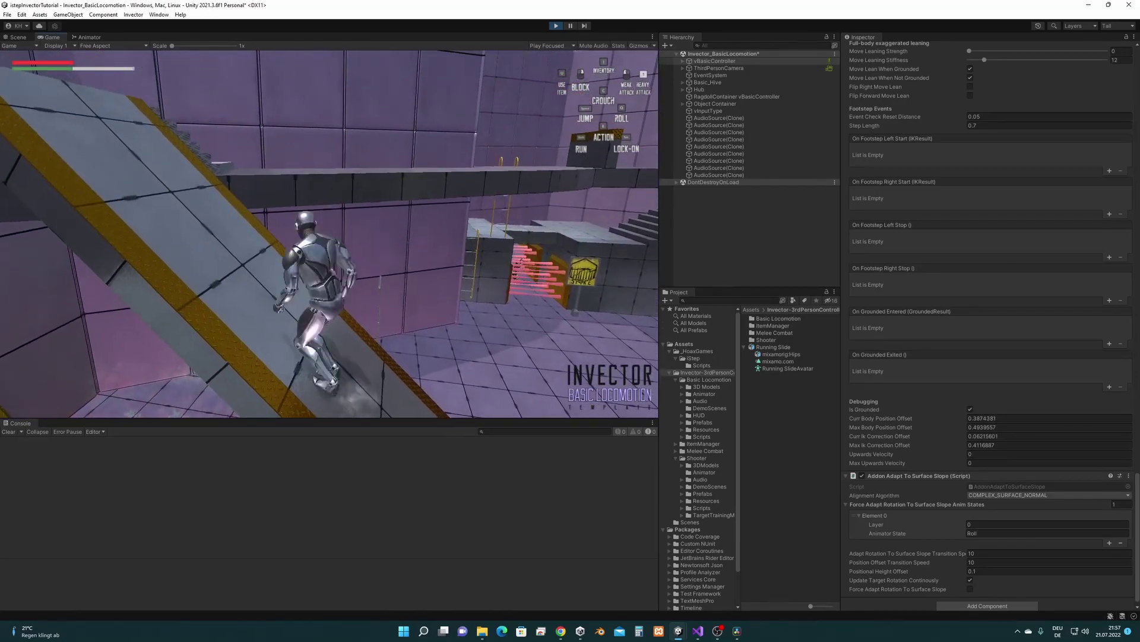
key("w")
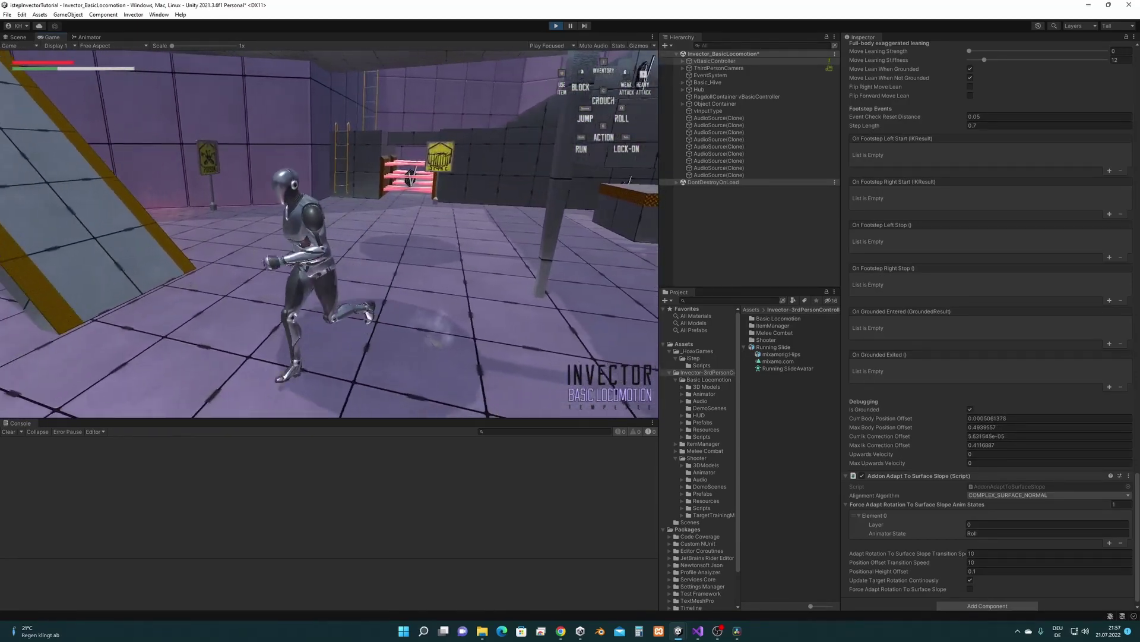
Step: Run the character across the ground floor to the poison sign and back around the front of the ramps
key("w")
key("d")
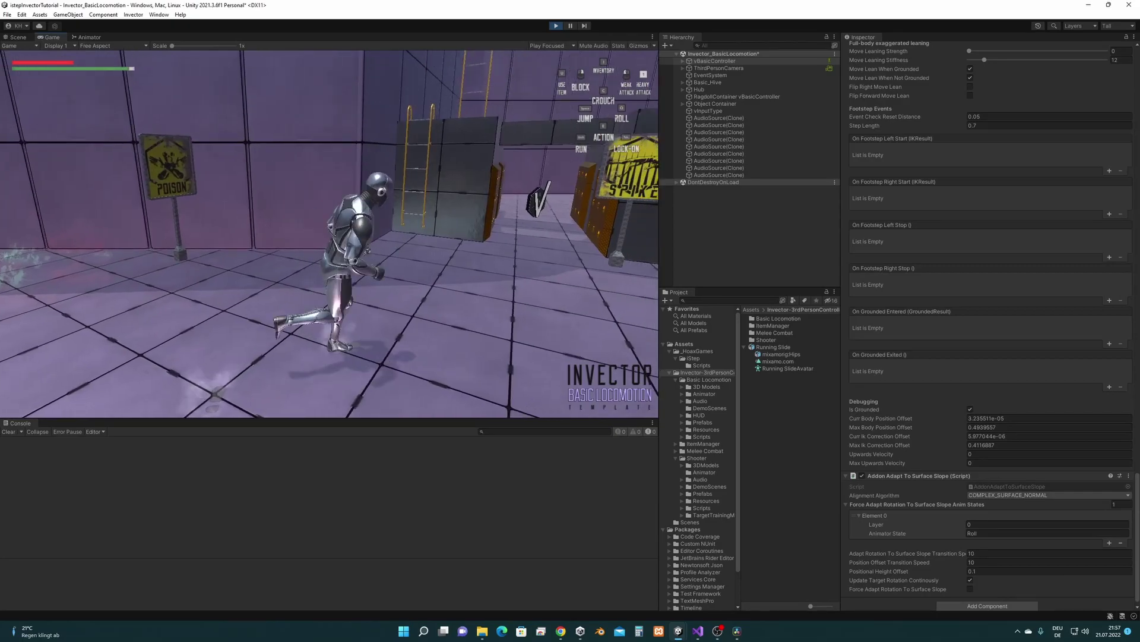
key("s")
key("a")
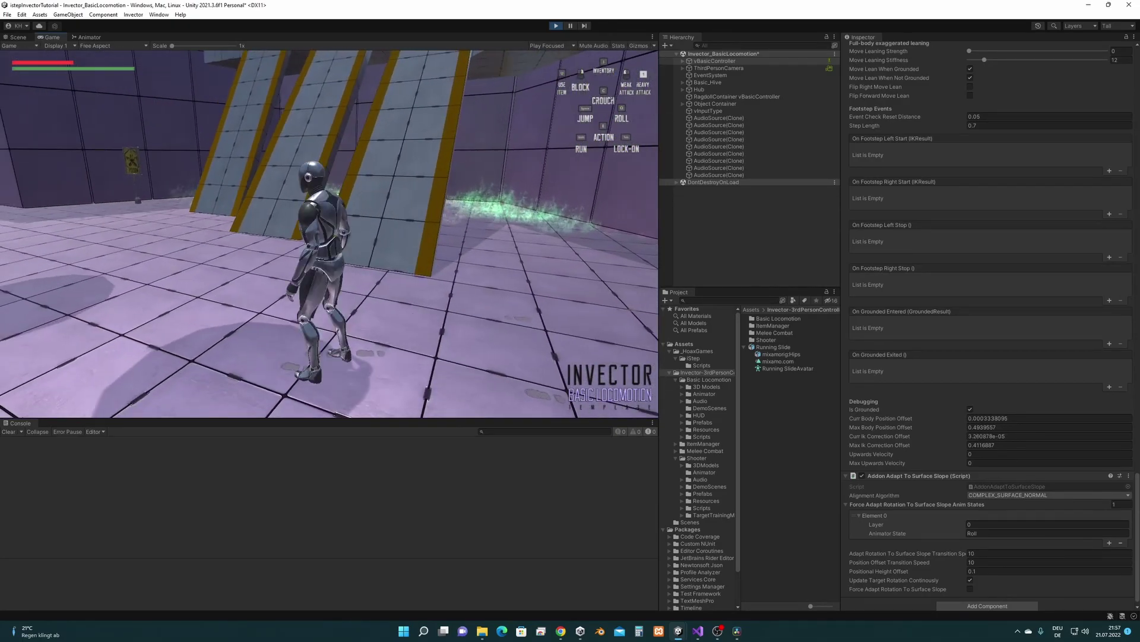
key("w")
key("a")
key("d")
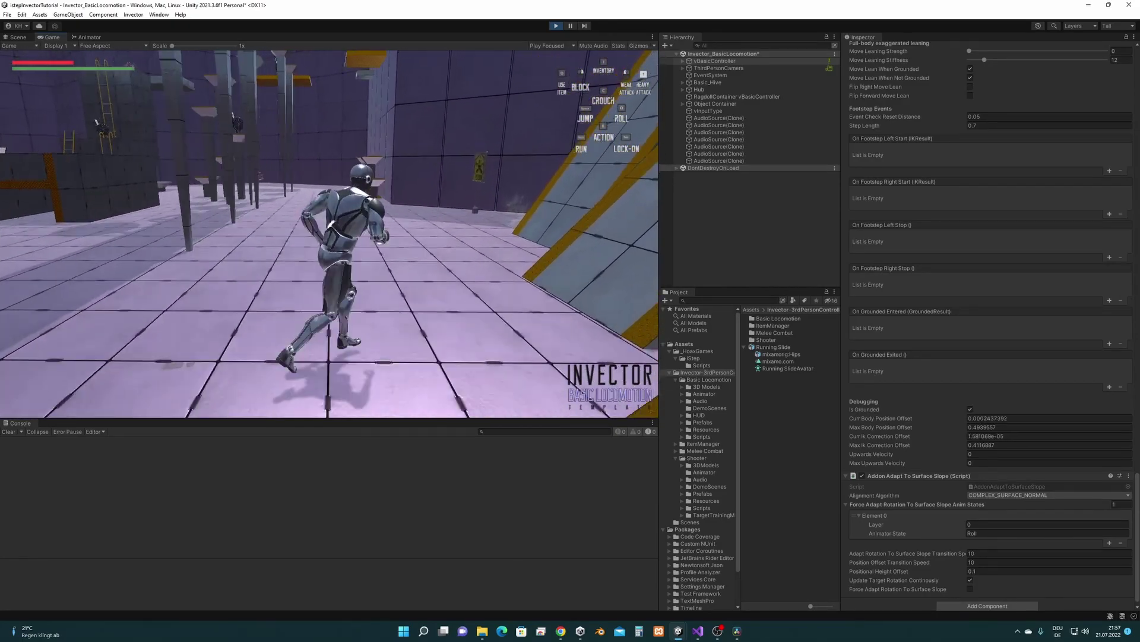
Step: Turn the character around beside the ramps and run it onto the nearest steep ramp
key("s")
key("a")
key("w")
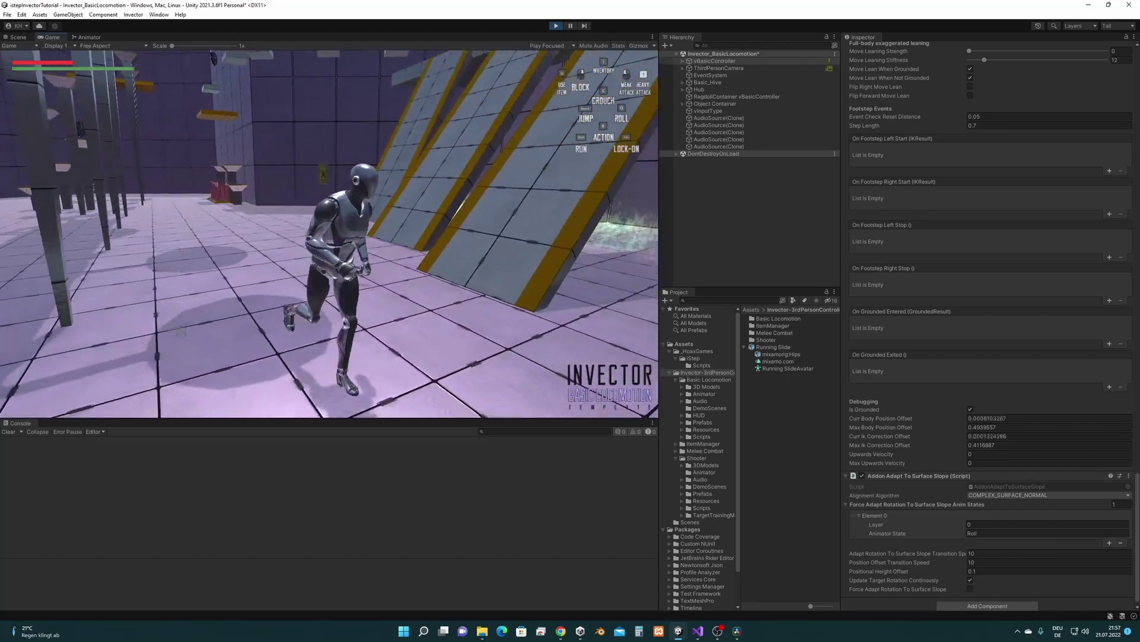
key("a")
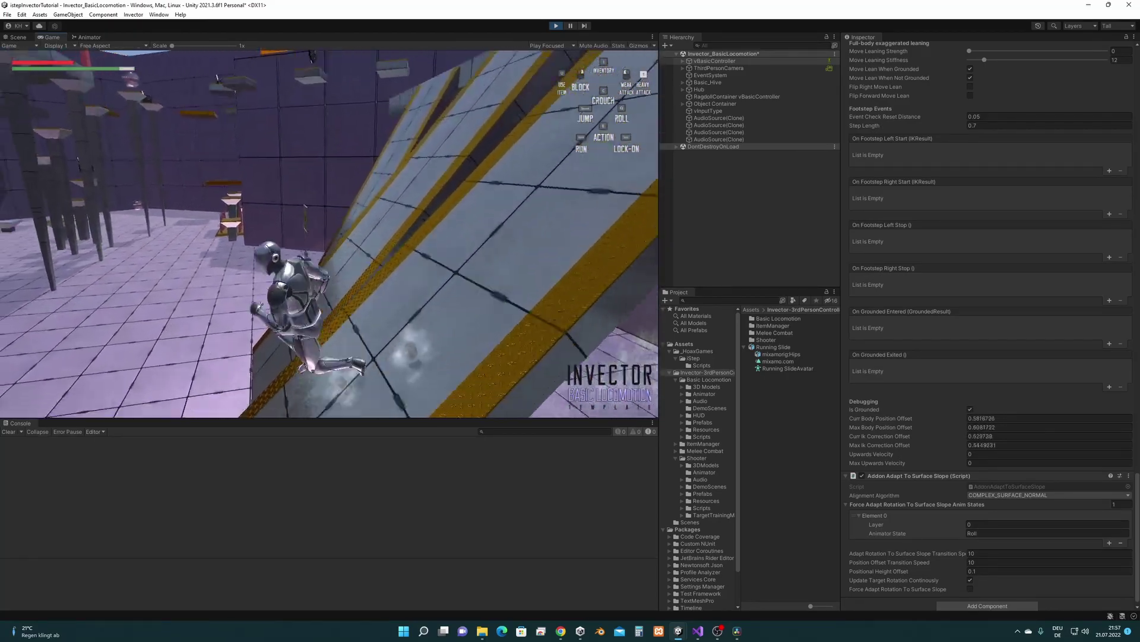
Step: Run the character across the hall around the statue and head back toward the ramps
key("w")
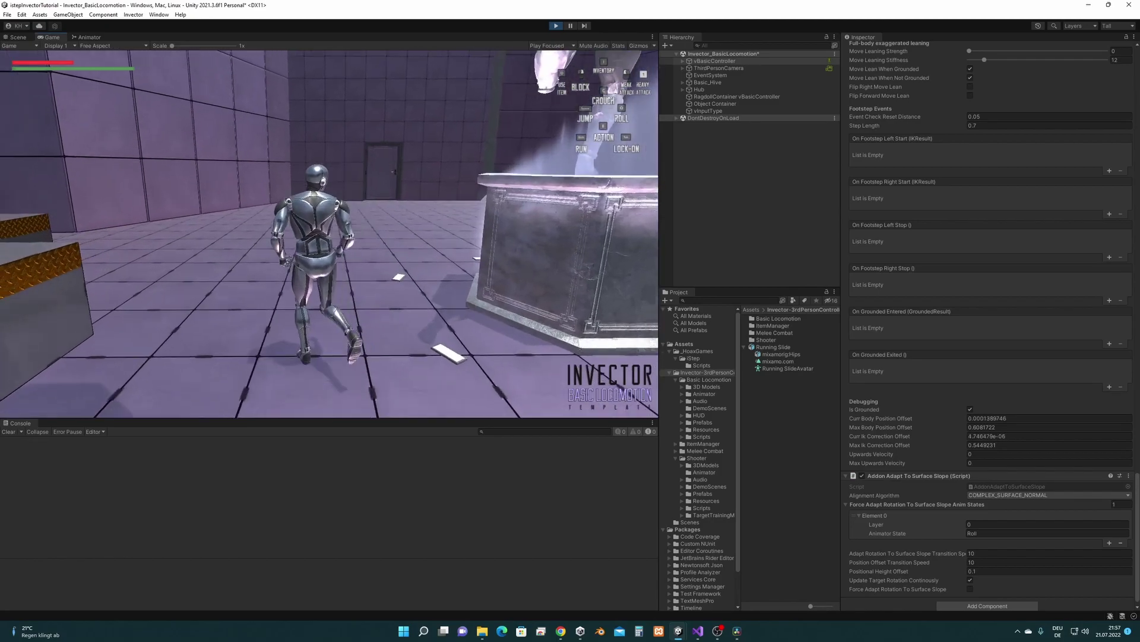
key("w")
key("w")
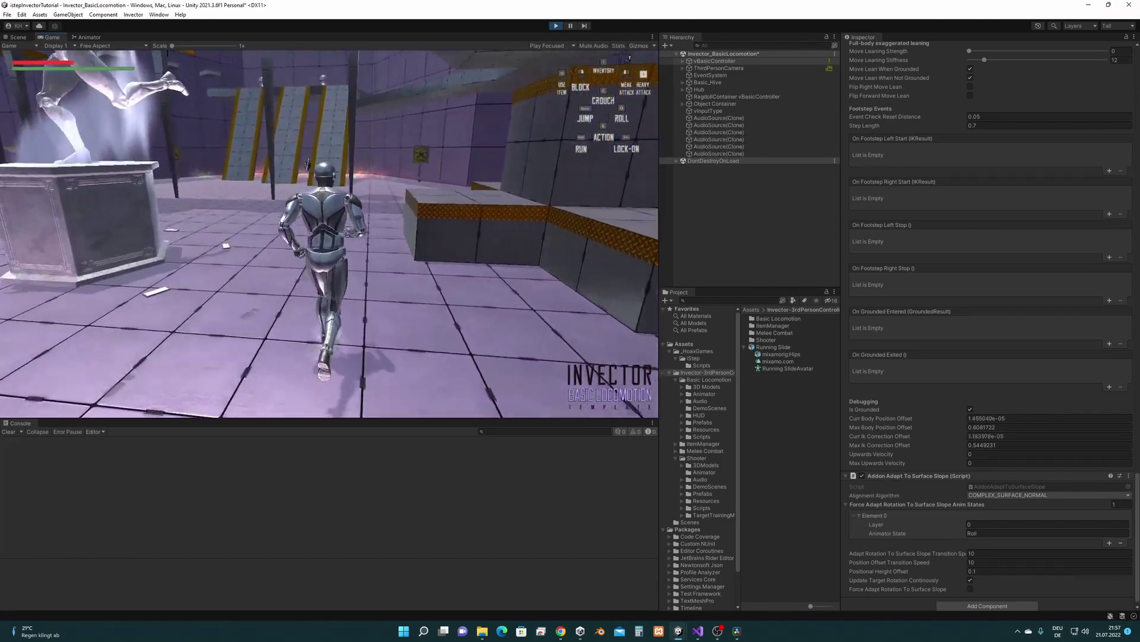